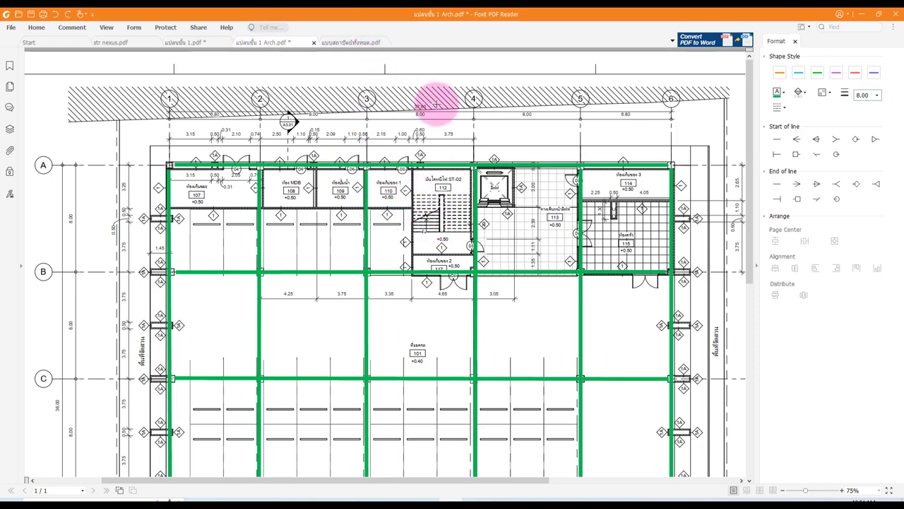
Show the cover page of แบบสถาปัตย์ทั้งหมด.pdf, then bring up Chrome from the taskbar.
{"action": "left_click", "coordinate": [353, 42]}
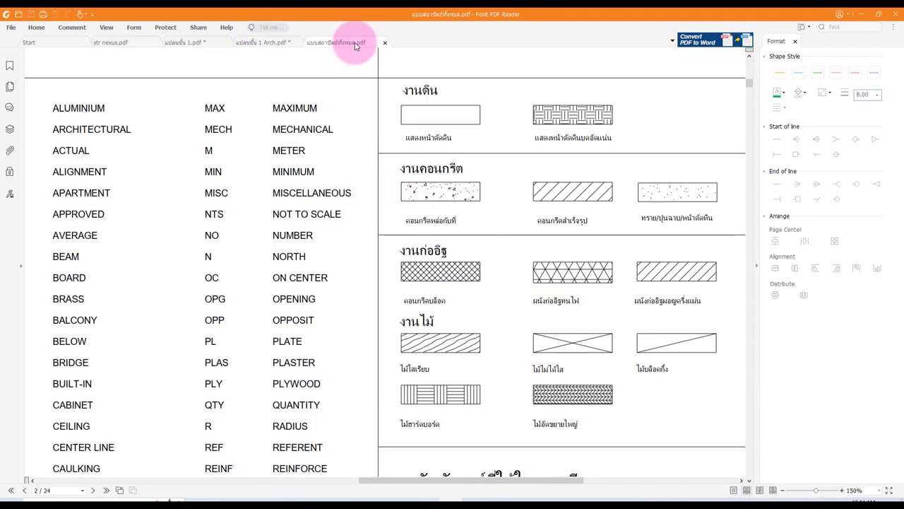
{"action": "scroll", "coordinate": [414, 258], "scroll_direction": "down", "scroll_amount": 2, "text": "ctrl"}
{"action": "scroll", "coordinate": [414, 257], "scroll_direction": "down", "scroll_amount": 2, "text": "ctrl"}
{"action": "scroll", "coordinate": [403, 259], "scroll_direction": "down", "scroll_amount": 2, "text": "ctrl"}
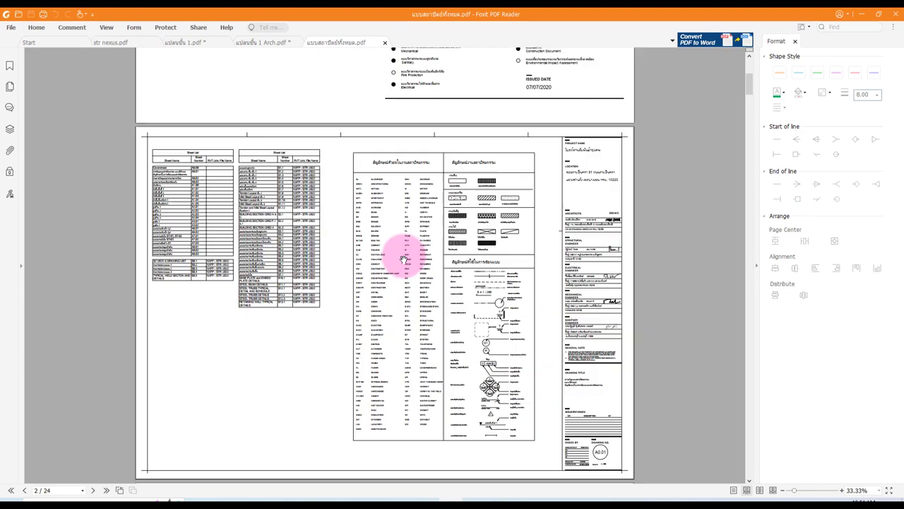
{"action": "scroll", "coordinate": [403, 260], "scroll_direction": "up", "scroll_amount": 3}
{"action": "scroll", "coordinate": [403, 259], "scroll_direction": "up", "scroll_amount": 2}
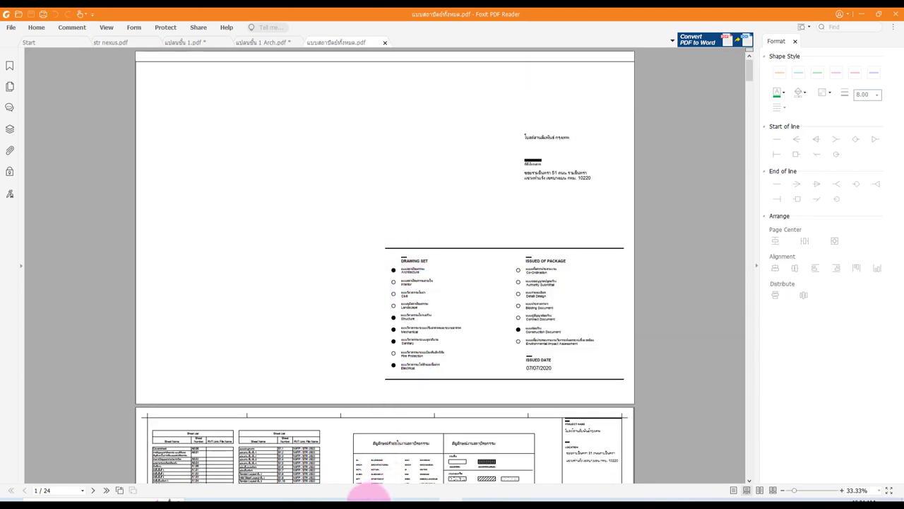
{"action": "left_click", "coordinate": [362, 496]}
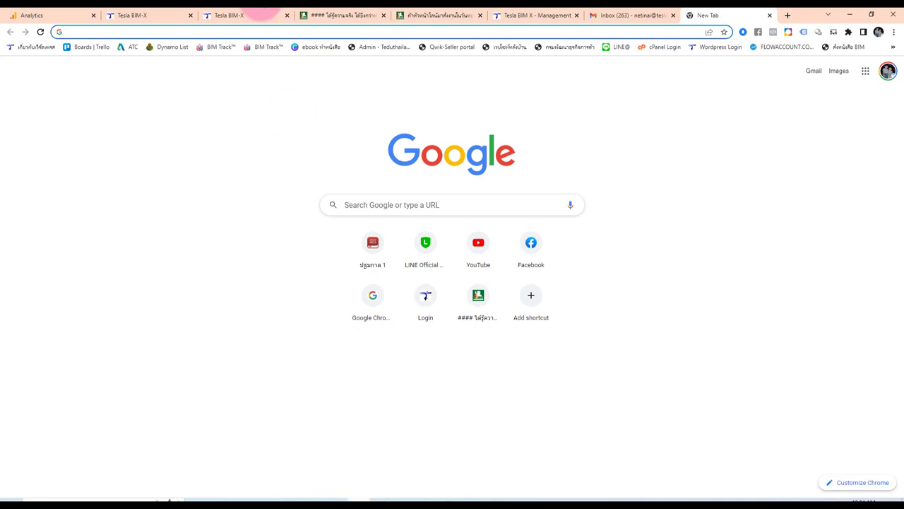
Go to the Tesla BIM-X management page and scroll to its 11 uploaded lesson videos.
{"action": "left_click", "coordinate": [255, 10]}
{"action": "left_click", "coordinate": [548, 15]}
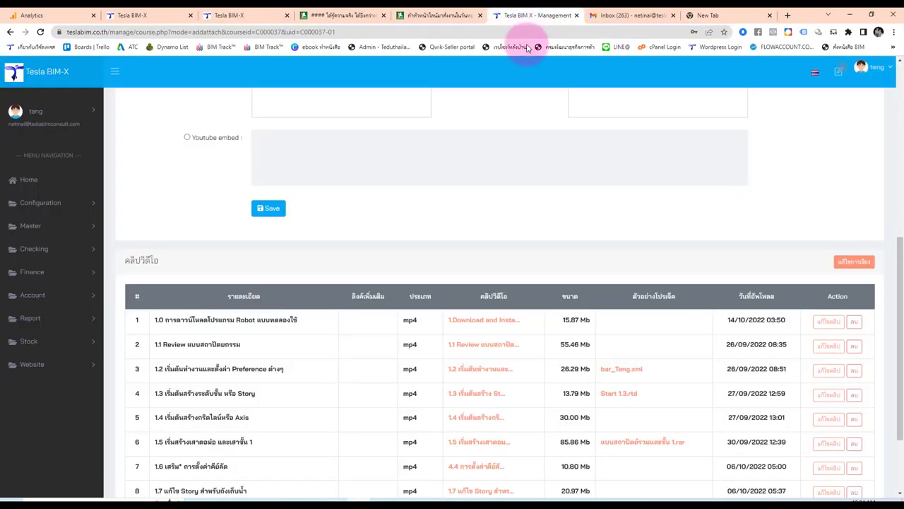
{"action": "scroll", "coordinate": [461, 282], "scroll_direction": "down", "scroll_amount": 1}
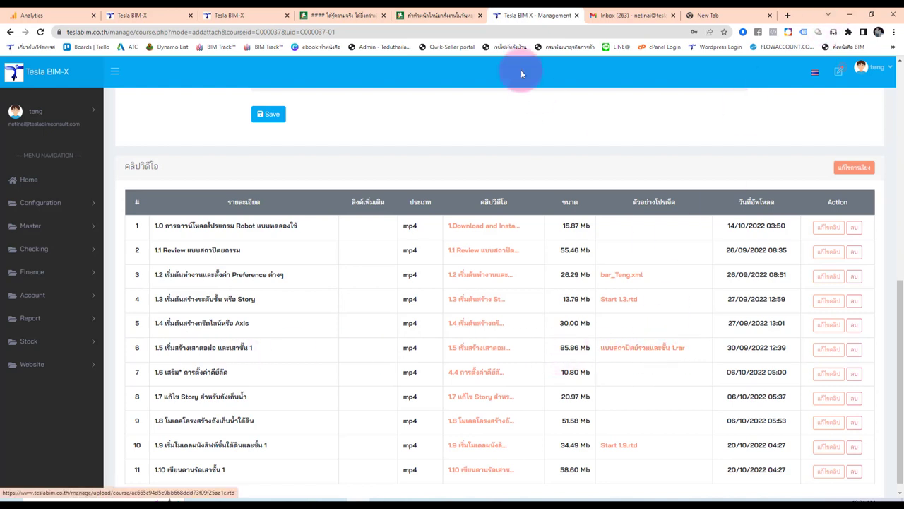
Minimize Chrome and return to the drawing set in Foxit PDF Reader.
{"action": "left_click", "coordinate": [851, 15]}
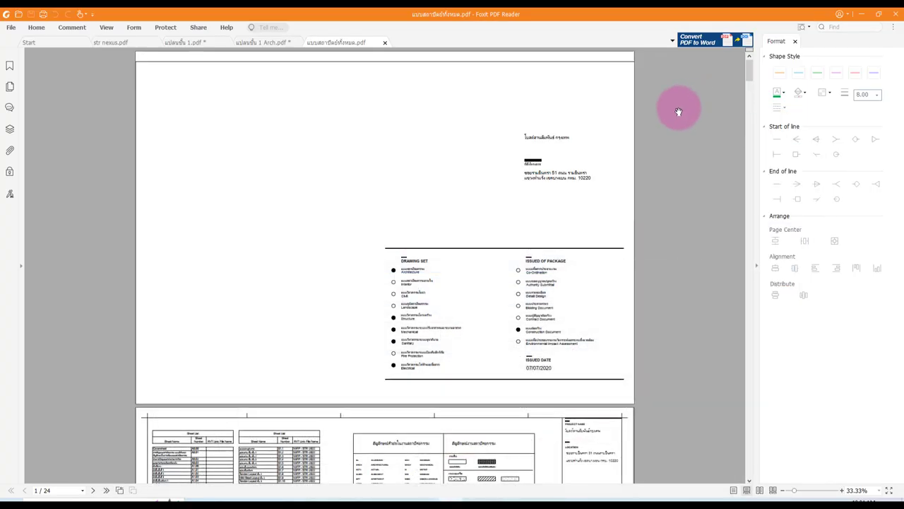
{"action": "scroll", "coordinate": [494, 202], "scroll_direction": "down", "scroll_amount": 2}
{"action": "scroll", "coordinate": [490, 202], "scroll_direction": "down", "scroll_amount": 2}
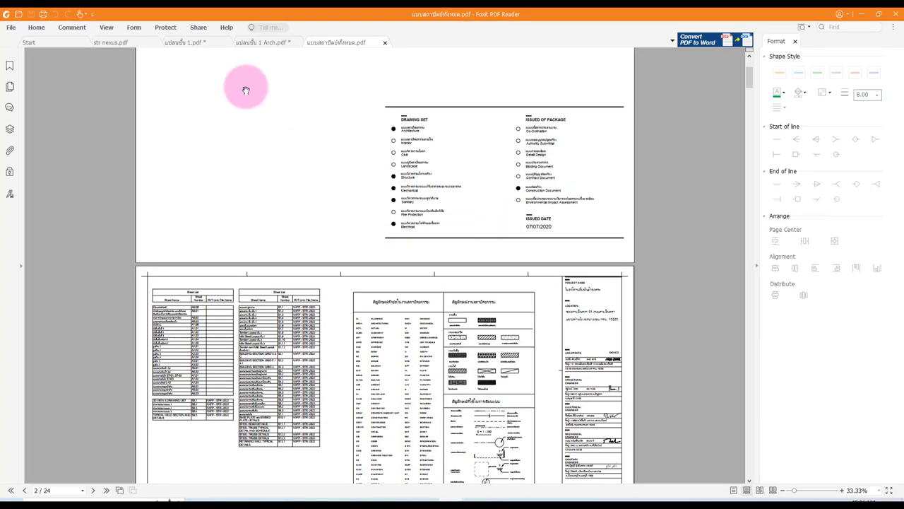
Page through the legend, room schedule and wall detail pages, then open แปลนชั้น 1 Arch.pdf.
{"action": "left_click", "coordinate": [186, 42]}
{"action": "left_click", "coordinate": [355, 44]}
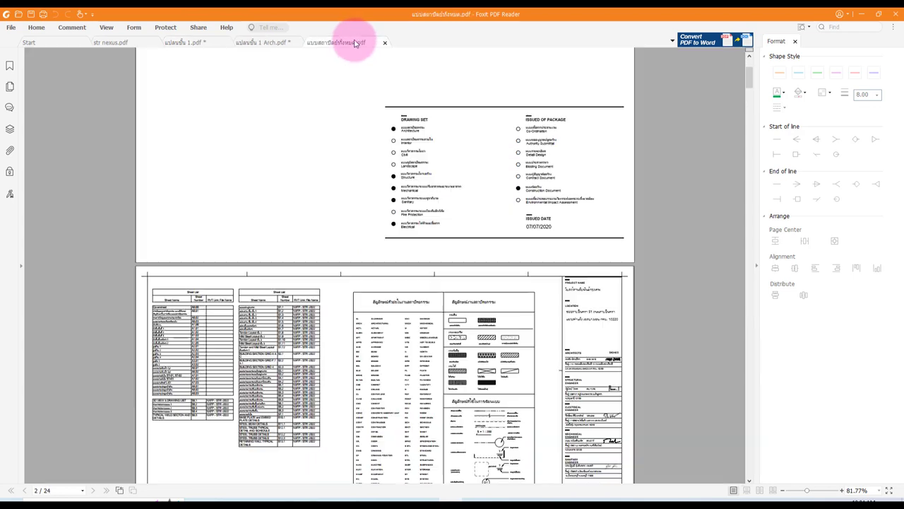
{"action": "scroll", "coordinate": [410, 166], "scroll_direction": "up", "scroll_amount": 1}
{"action": "scroll", "coordinate": [412, 173], "scroll_direction": "down", "scroll_amount": 3}
{"action": "scroll", "coordinate": [411, 173], "scroll_direction": "down", "scroll_amount": 3}
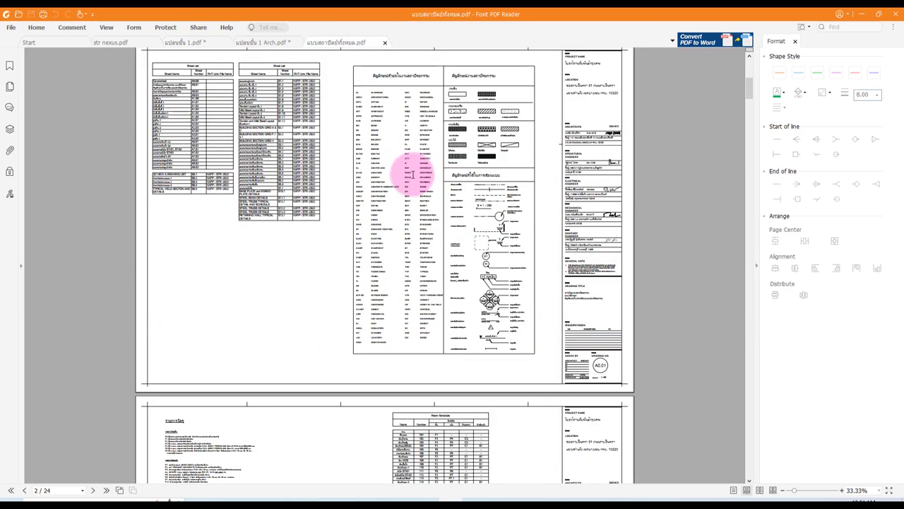
{"action": "scroll", "coordinate": [412, 173], "scroll_direction": "down", "scroll_amount": 3}
{"action": "scroll", "coordinate": [412, 173], "scroll_direction": "down", "scroll_amount": 2}
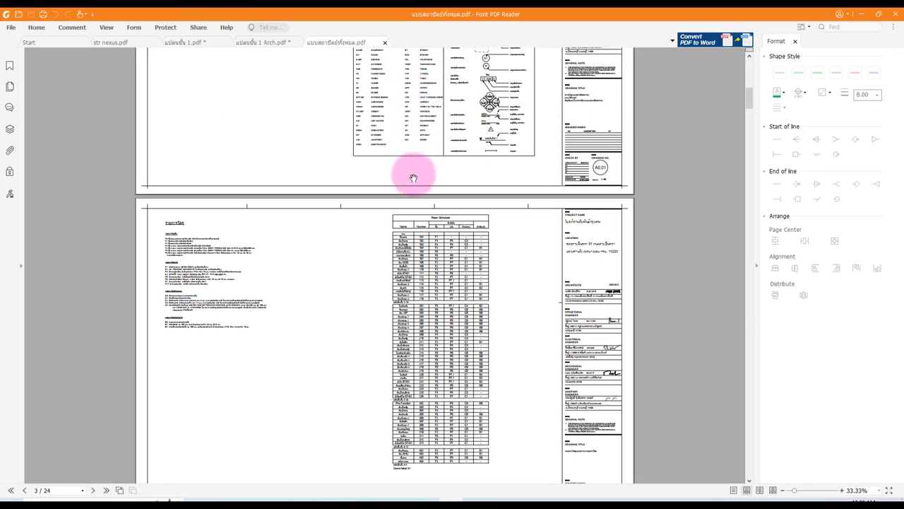
{"action": "scroll", "coordinate": [414, 173], "scroll_direction": "down", "scroll_amount": 4}
{"action": "scroll", "coordinate": [378, 162], "scroll_direction": "down", "scroll_amount": 5}
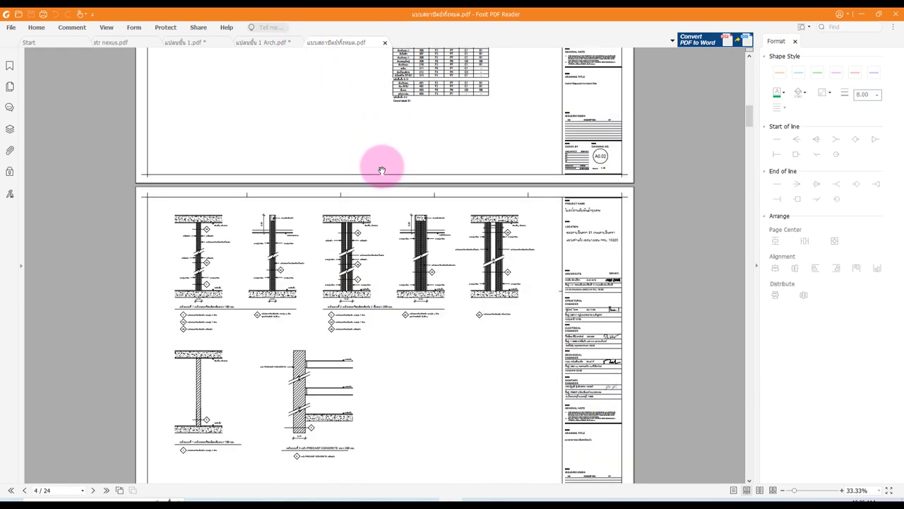
{"action": "scroll", "coordinate": [381, 170], "scroll_direction": "down", "scroll_amount": 4}
{"action": "left_click", "coordinate": [262, 43]}
{"action": "scroll", "coordinate": [330, 229], "scroll_direction": "down", "scroll_amount": 5}
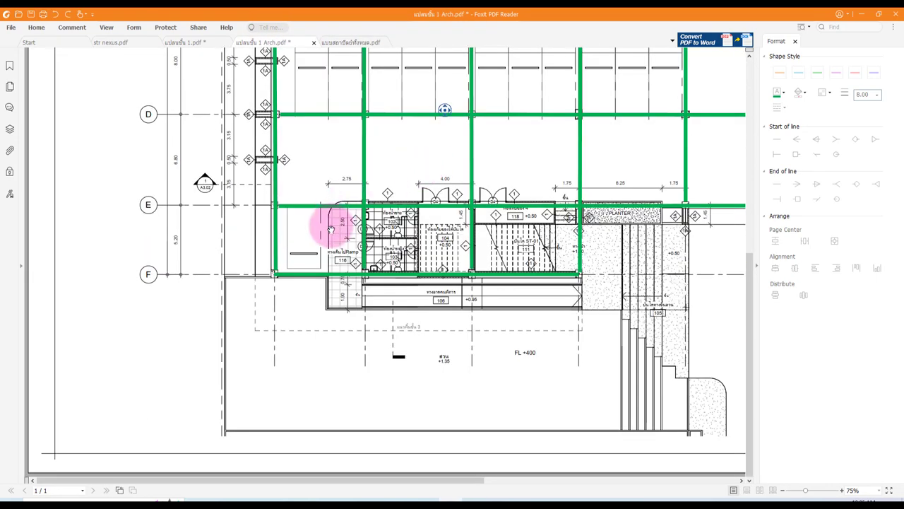
{"action": "scroll", "coordinate": [424, 200], "scroll_direction": "down", "scroll_amount": 1, "text": "ctrl"}
{"action": "scroll", "coordinate": [395, 199], "scroll_direction": "up", "scroll_amount": 3}
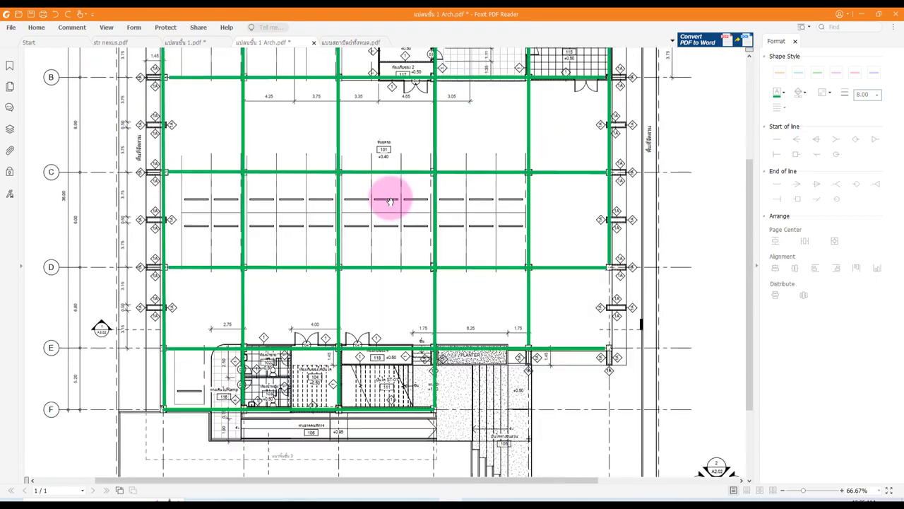
{"action": "scroll", "coordinate": [381, 198], "scroll_direction": "up", "scroll_amount": 4}
{"action": "scroll", "coordinate": [300, 187], "scroll_direction": "left", "scroll_amount": 1}
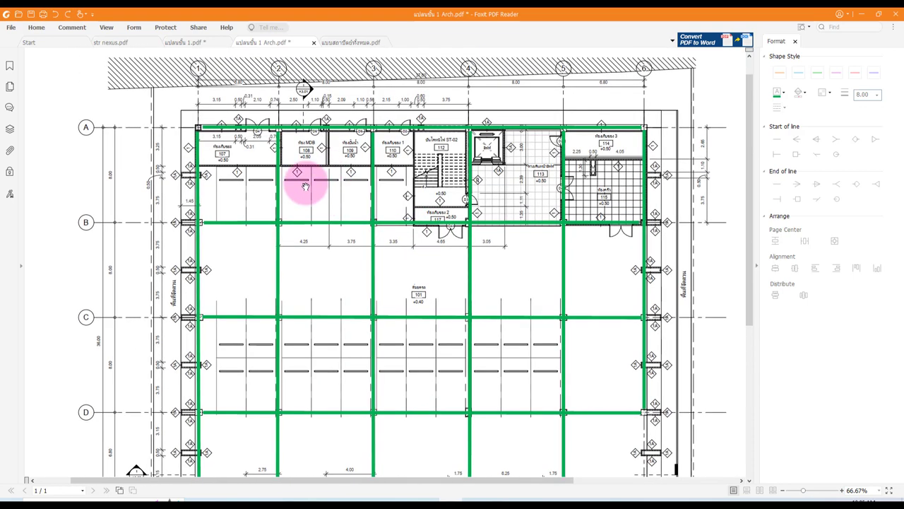
{"action": "scroll", "coordinate": [304, 186], "scroll_direction": "up", "scroll_amount": 1, "text": "ctrl"}
{"action": "scroll", "coordinate": [309, 188], "scroll_direction": "up", "scroll_amount": 1, "text": "ctrl"}
{"action": "scroll", "coordinate": [341, 223], "scroll_direction": "up", "scroll_amount": 1, "text": "ctrl"}
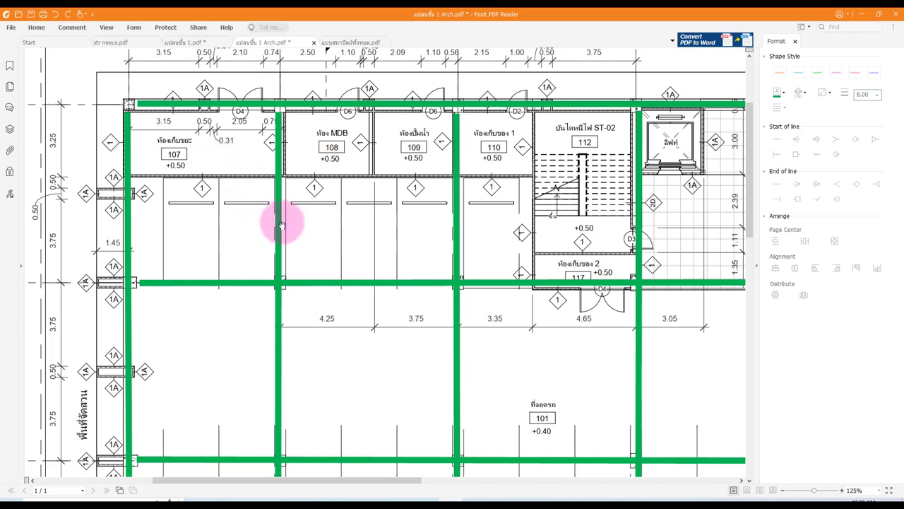
{"action": "scroll", "coordinate": [326, 219], "scroll_direction": "up", "scroll_amount": 1}
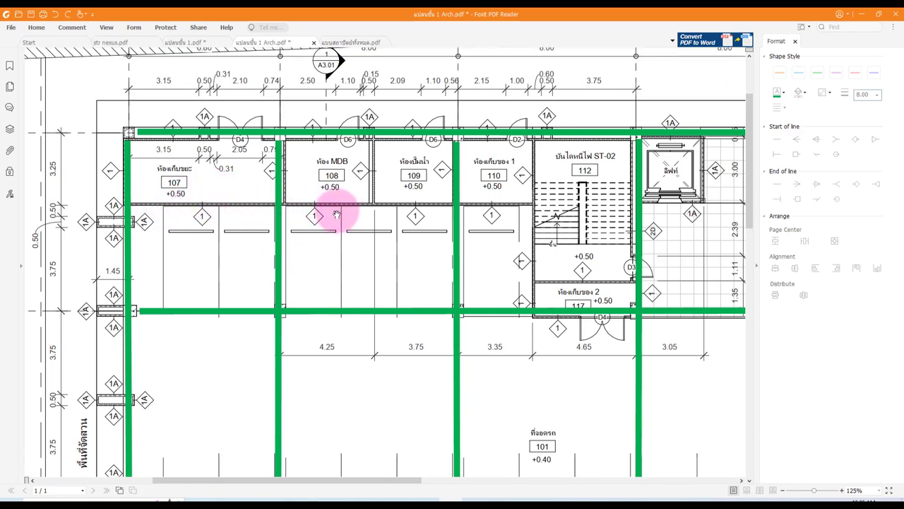
{"action": "scroll", "coordinate": [337, 218], "scroll_direction": "up", "scroll_amount": 2}
{"action": "scroll", "coordinate": [342, 213], "scroll_direction": "up", "scroll_amount": 1}
{"action": "scroll", "coordinate": [211, 201], "scroll_direction": "down", "scroll_amount": 3}
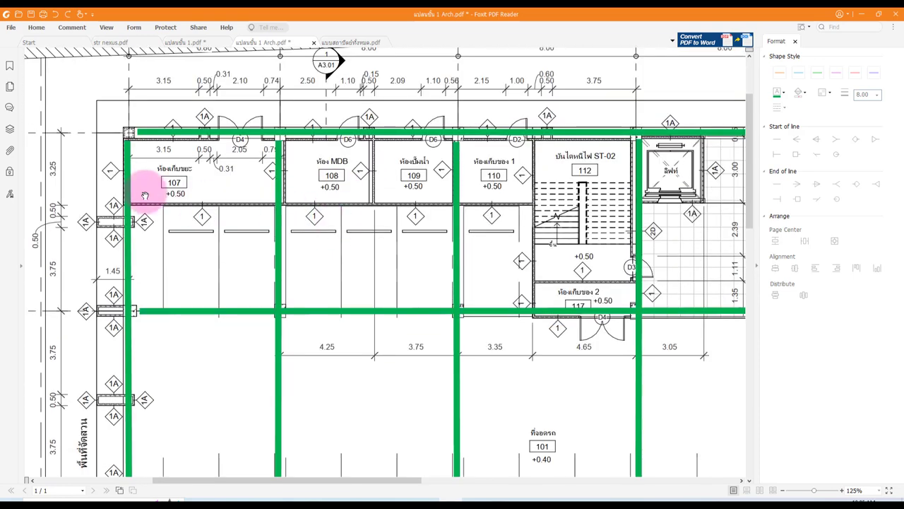
{"action": "scroll", "coordinate": [252, 166], "scroll_direction": "up", "scroll_amount": 3}
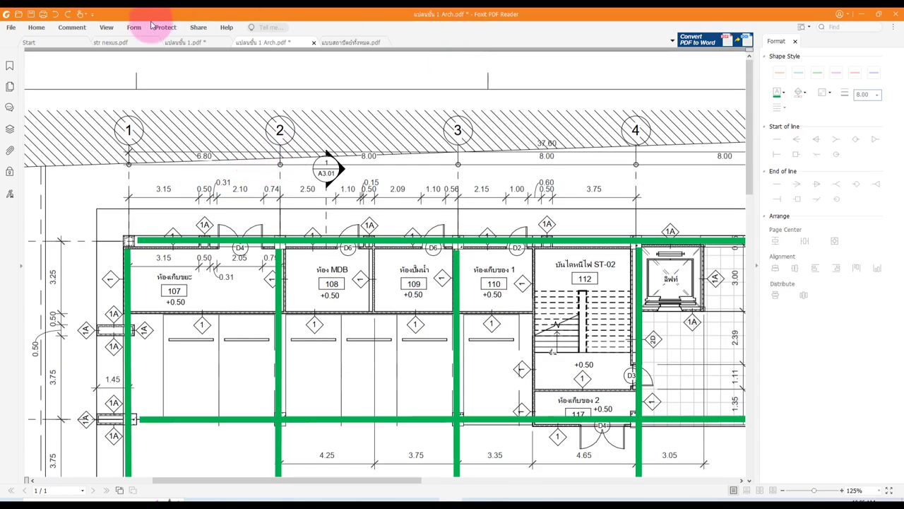
Sketch red freehand pencil column and beam lines above grid bubbles 2 and 3.
{"action": "left_click", "coordinate": [73, 28]}
{"action": "left_click", "coordinate": [247, 53]}
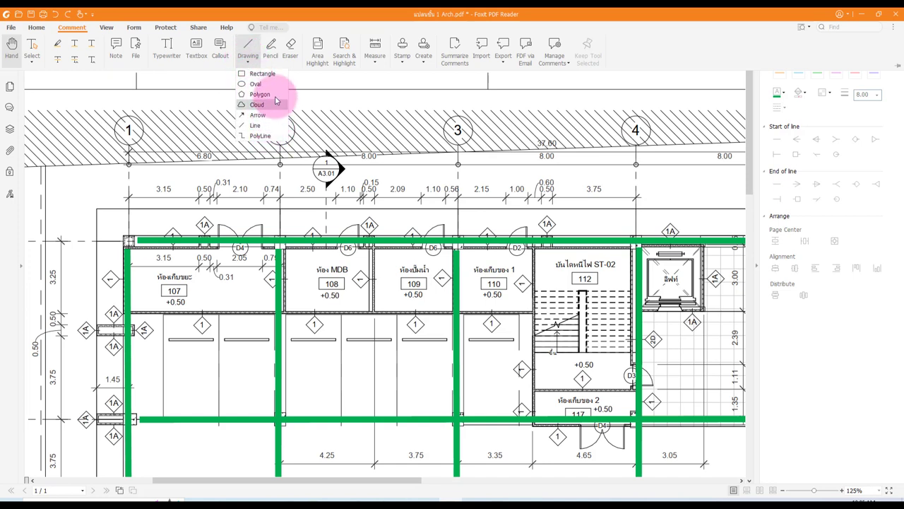
{"action": "left_click", "coordinate": [270, 55]}
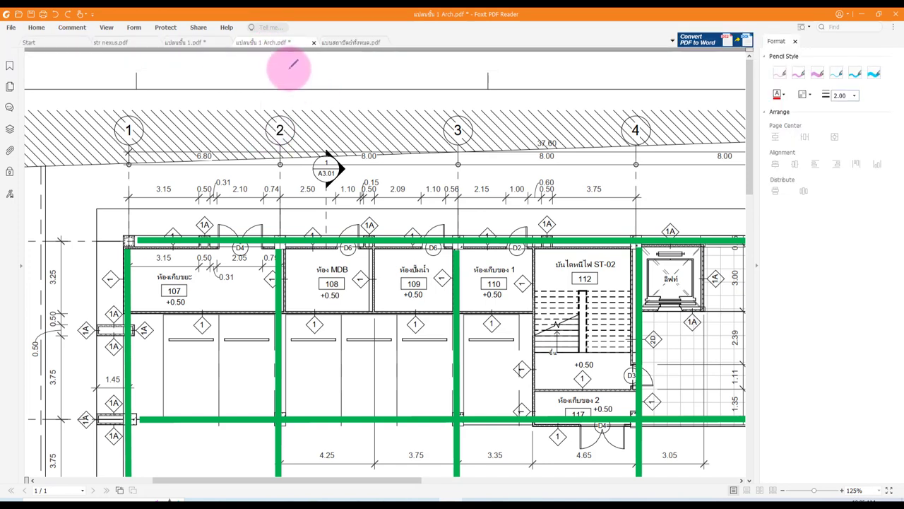
{"action": "left_click_drag", "start_coordinate": [288, 69], "coordinate": [457, 86]}
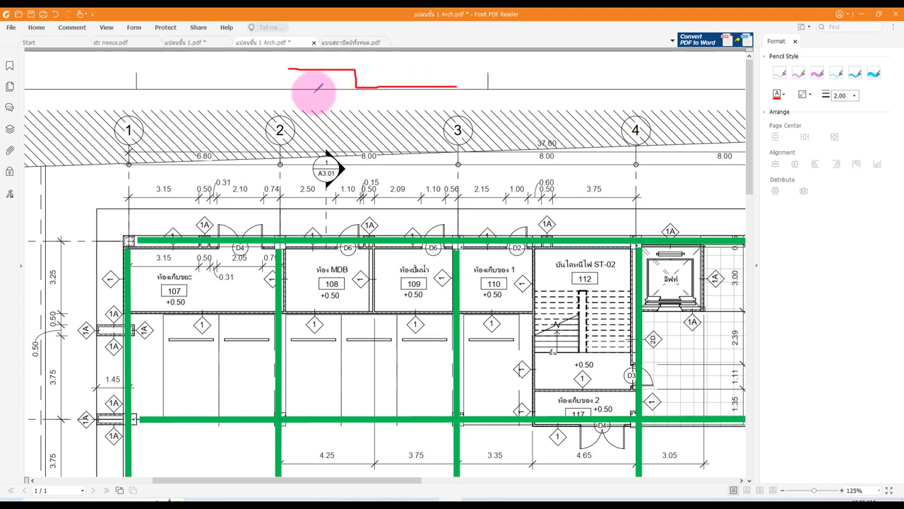
{"action": "left_click_drag", "start_coordinate": [279, 114], "coordinate": [510, 115]}
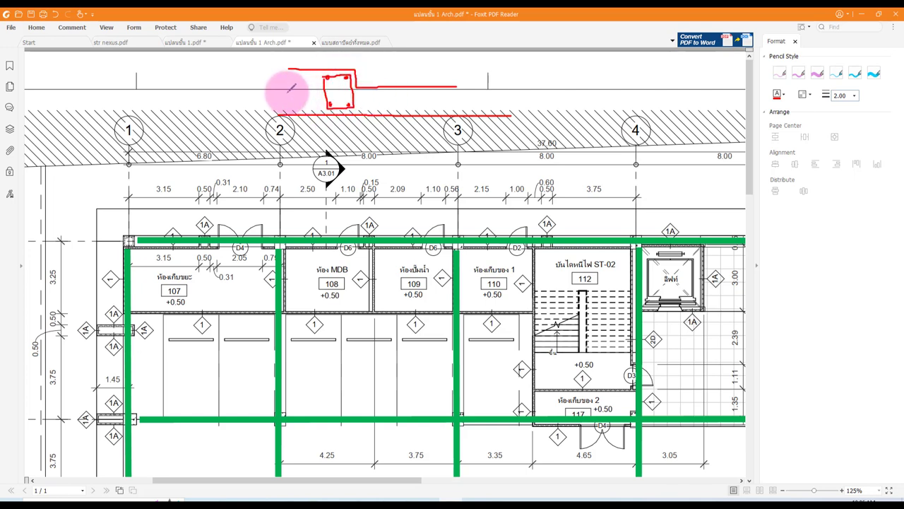
{"action": "left_click_drag", "start_coordinate": [351, 92], "coordinate": [478, 92]}
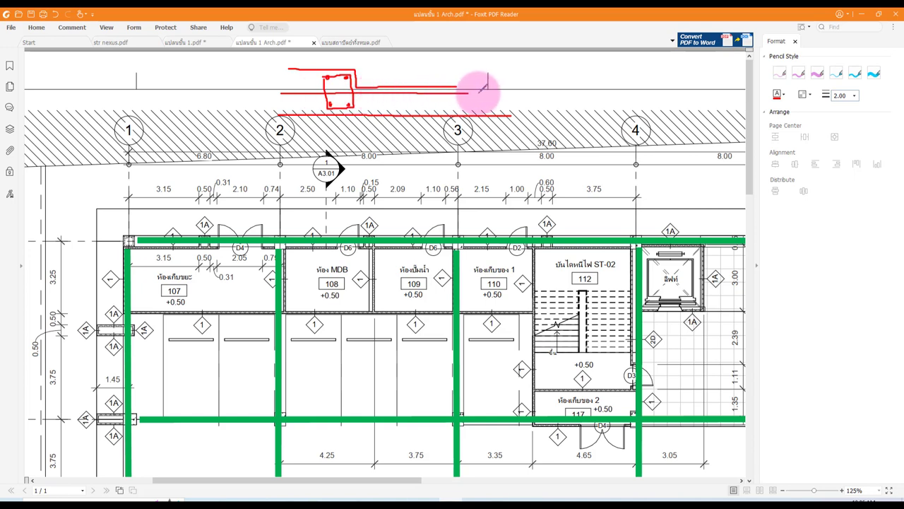
{"action": "left_click_drag", "start_coordinate": [288, 71], "coordinate": [355, 69]}
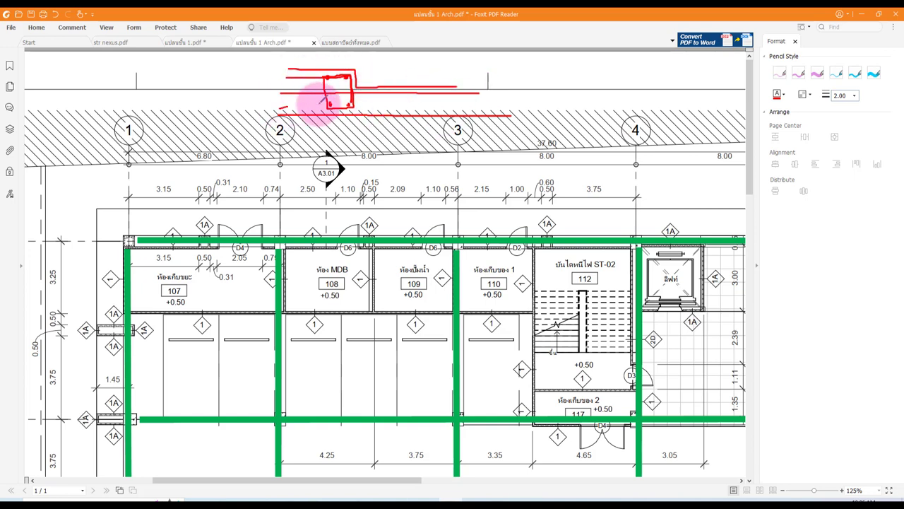
{"action": "left_click_drag", "start_coordinate": [329, 103], "coordinate": [500, 111]}
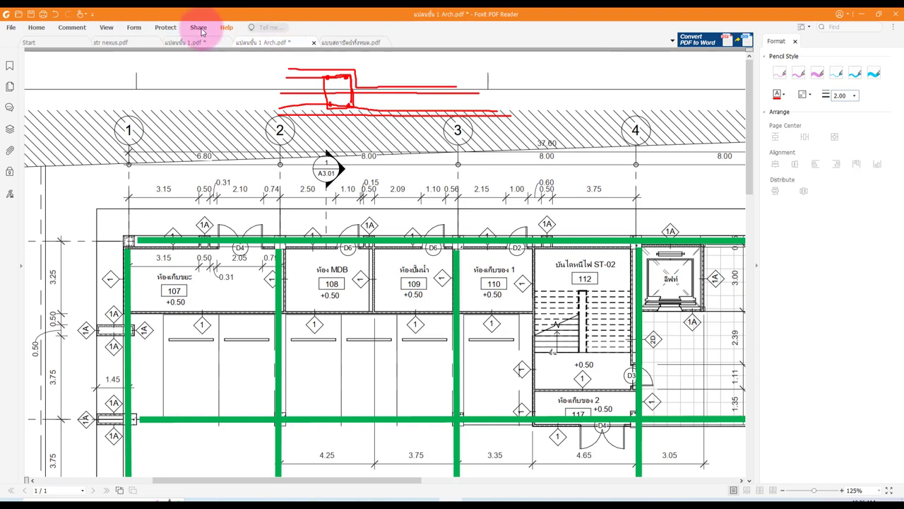
Delete the red pencil sketch, undo to restore it, and zoom to 150% on room 107.
{"action": "left_click", "coordinate": [292, 77]}
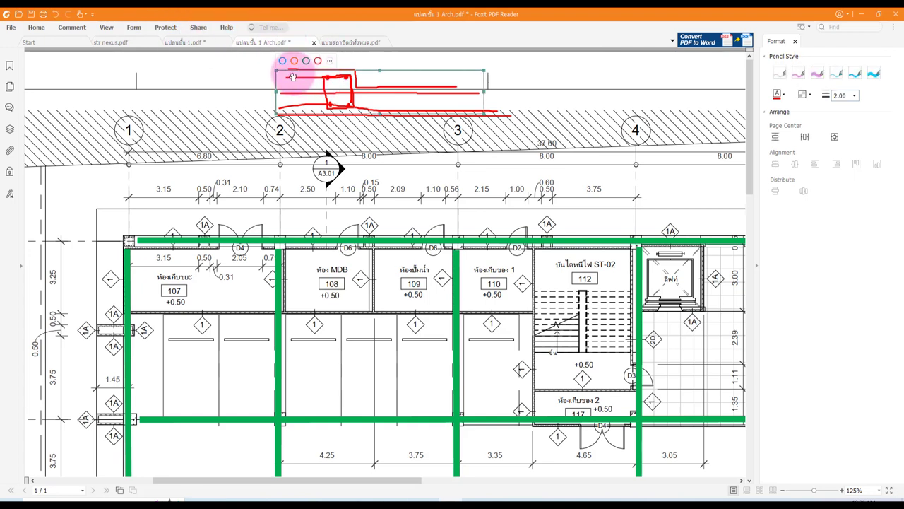
{"action": "key", "text": "Delete"}
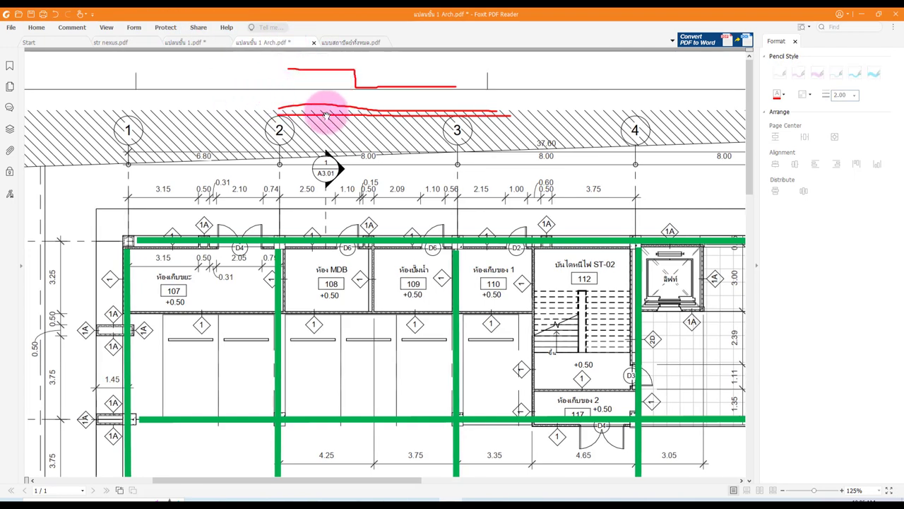
{"action": "key", "text": "ctrl+z"}
{"action": "scroll", "coordinate": [369, 138], "scroll_direction": "down", "scroll_amount": 3}
{"action": "scroll", "coordinate": [364, 184], "scroll_direction": "down", "scroll_amount": 1}
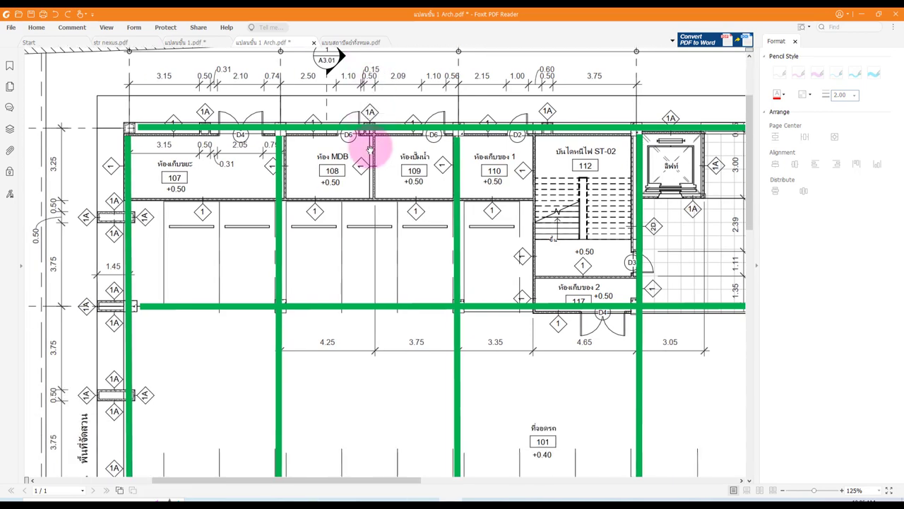
{"action": "scroll", "coordinate": [185, 171], "scroll_direction": "up", "scroll_amount": 1}
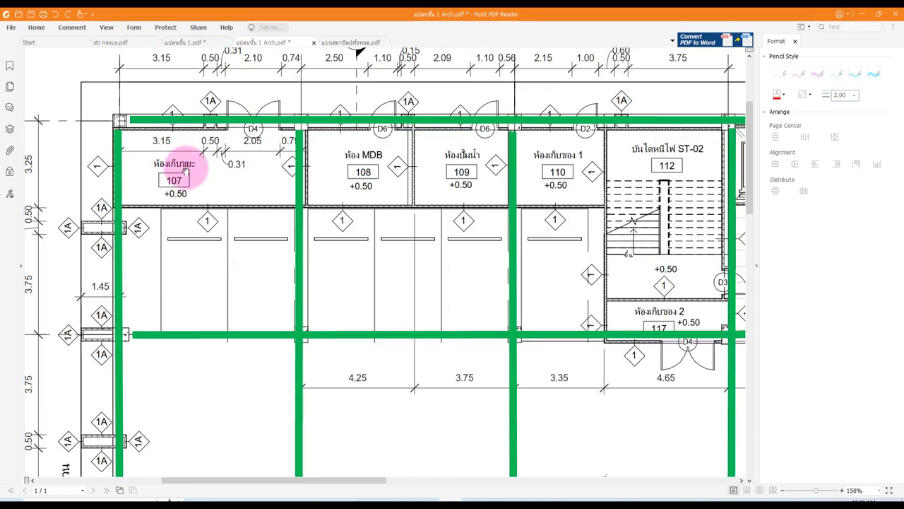
Switch to แบบสถาปัตย์ทั้งหมด.pdf and zoom in and out on room 107's hatched wall on page 6.
{"action": "key", "text": "ctrl+Tab"}
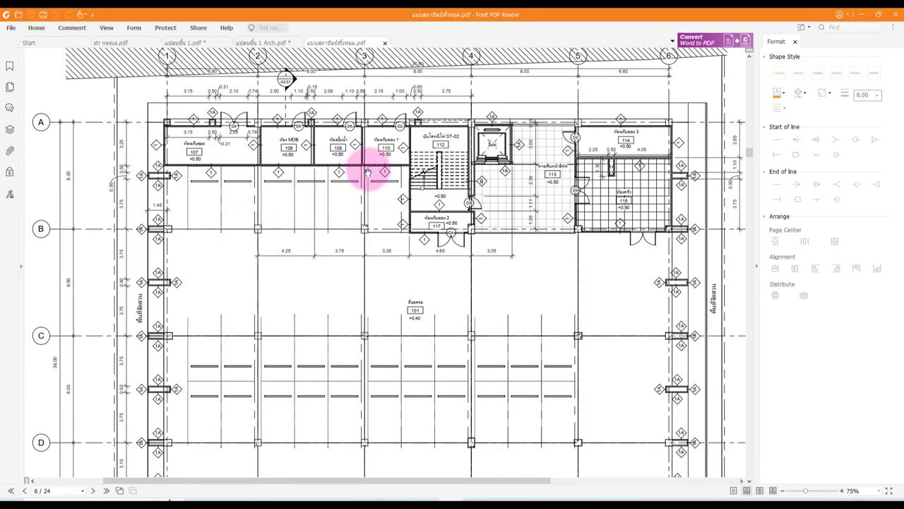
{"action": "scroll", "coordinate": [214, 140], "scroll_direction": "up", "scroll_amount": 1}
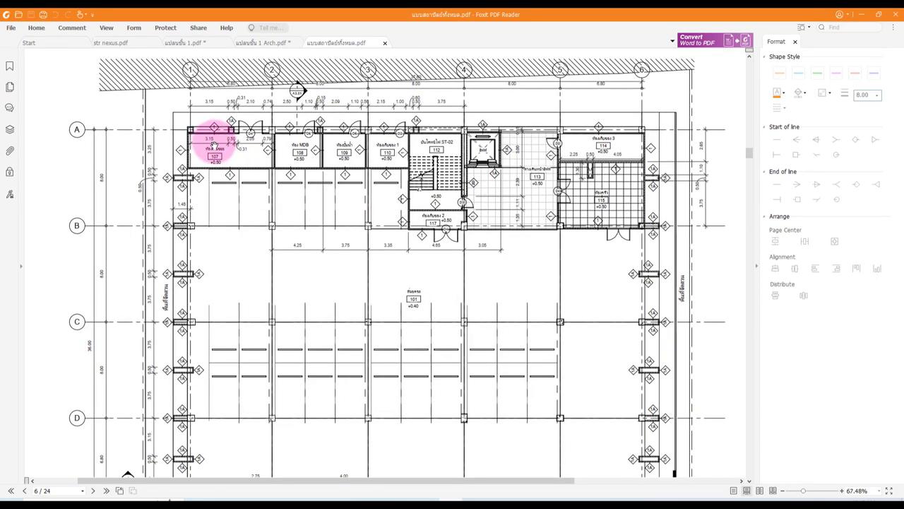
{"action": "scroll", "coordinate": [219, 144], "scroll_direction": "up", "scroll_amount": 1}
{"action": "scroll", "coordinate": [225, 155], "scroll_direction": "up", "scroll_amount": 1}
{"action": "scroll", "coordinate": [212, 178], "scroll_direction": "up", "scroll_amount": 3}
{"action": "scroll", "coordinate": [159, 184], "scroll_direction": "up", "scroll_amount": 2}
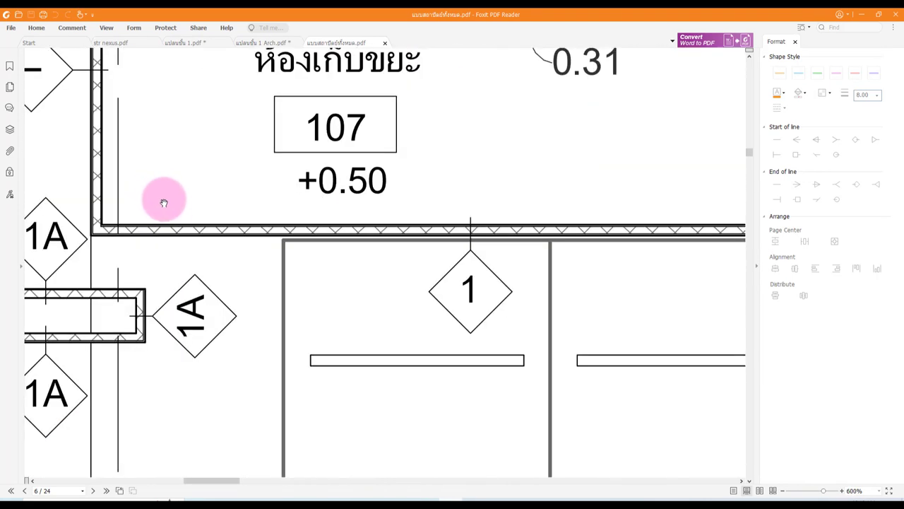
{"action": "scroll", "coordinate": [166, 202], "scroll_direction": "down", "scroll_amount": 1}
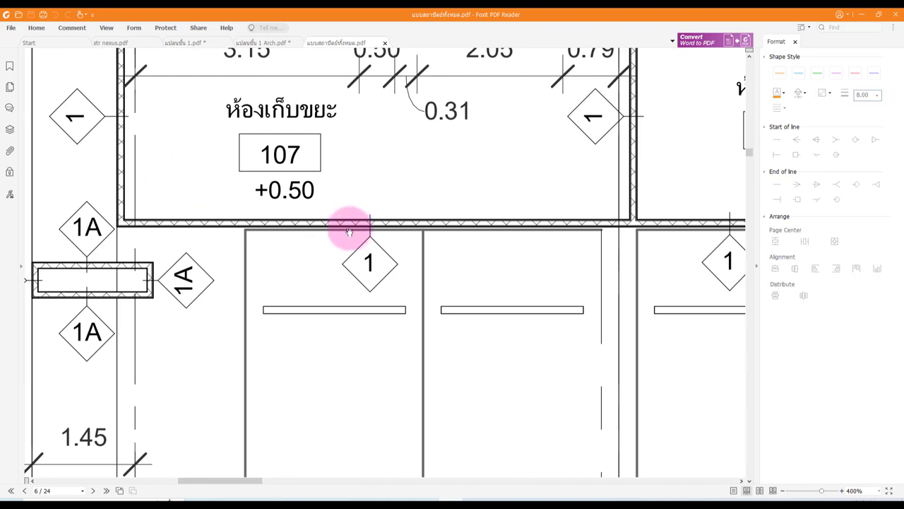
{"action": "scroll", "coordinate": [340, 239], "scroll_direction": "down", "scroll_amount": 2}
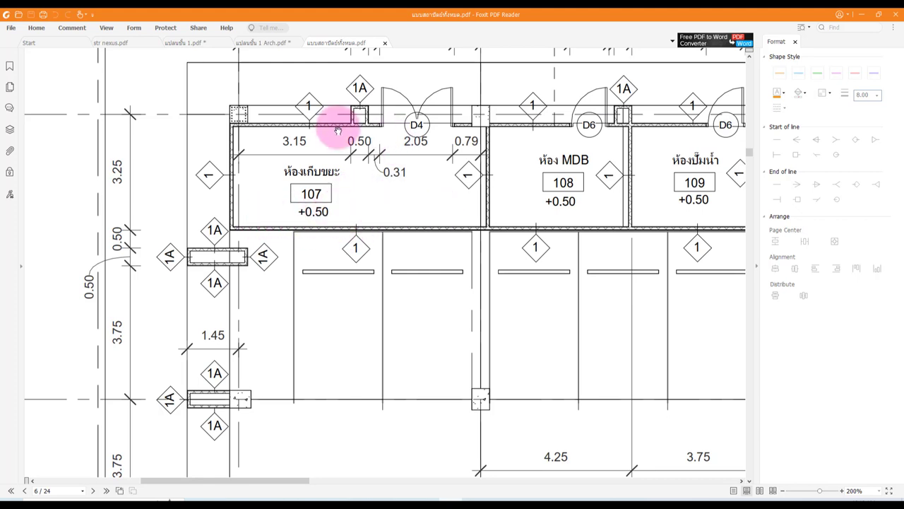
{"action": "scroll", "coordinate": [327, 209], "scroll_direction": "up", "scroll_amount": 2}
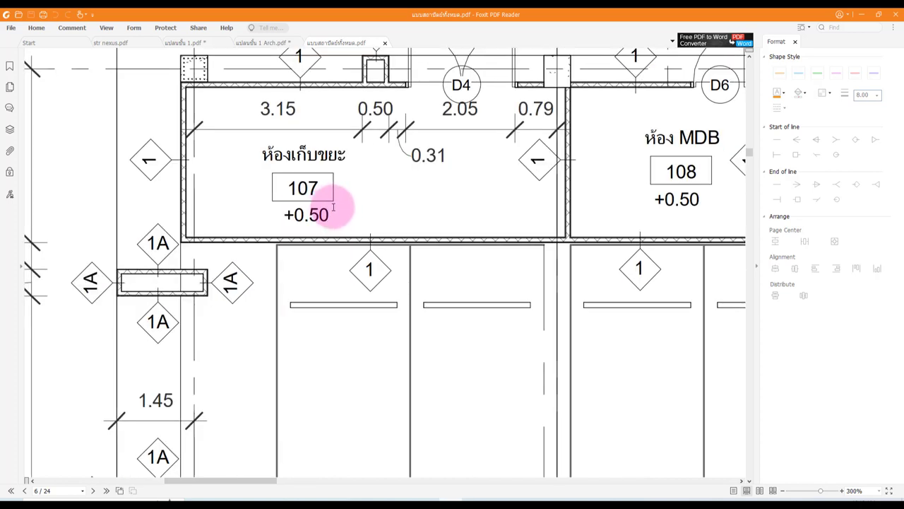
{"action": "scroll", "coordinate": [211, 241], "scroll_direction": "up", "scroll_amount": 3}
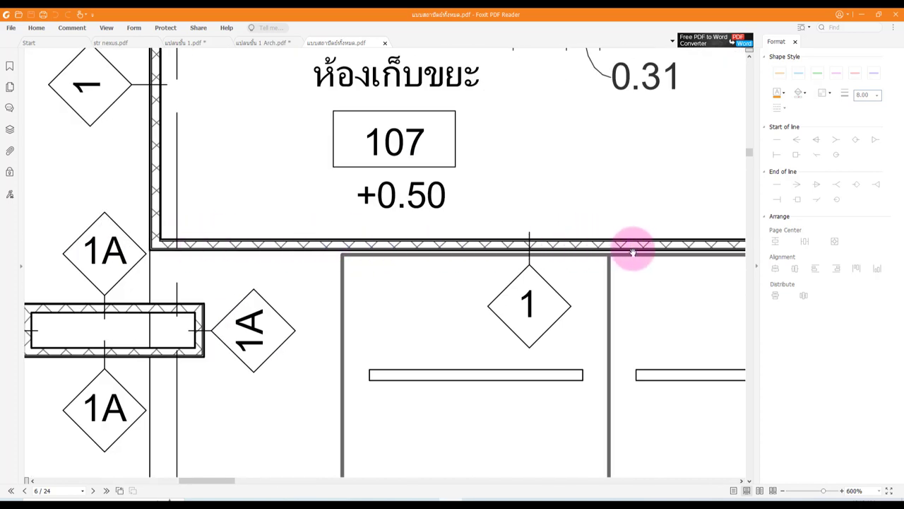
{"action": "scroll", "coordinate": [539, 246], "scroll_direction": "down", "scroll_amount": 2}
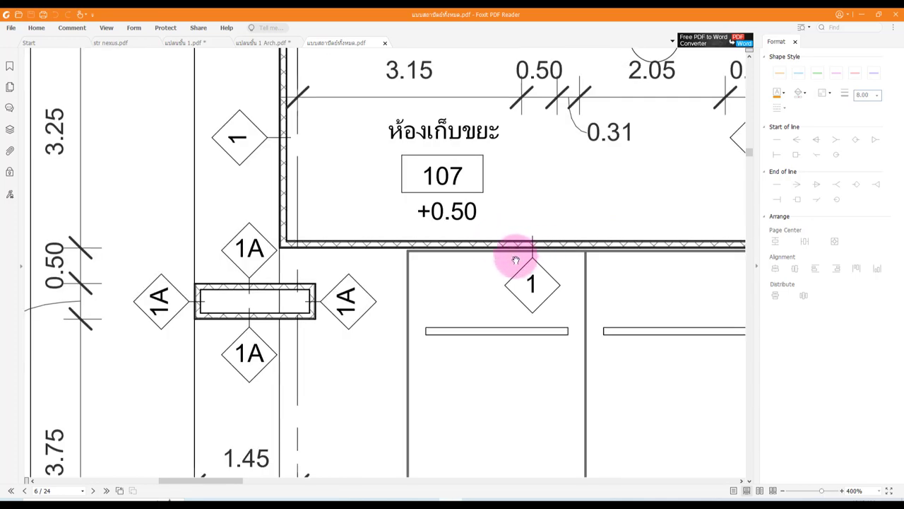
{"action": "scroll", "coordinate": [410, 304], "scroll_direction": "down", "scroll_amount": 3}
{"action": "scroll", "coordinate": [410, 304], "scroll_direction": "up", "scroll_amount": 2}
{"action": "scroll", "coordinate": [467, 275], "scroll_direction": "up", "scroll_amount": 1}
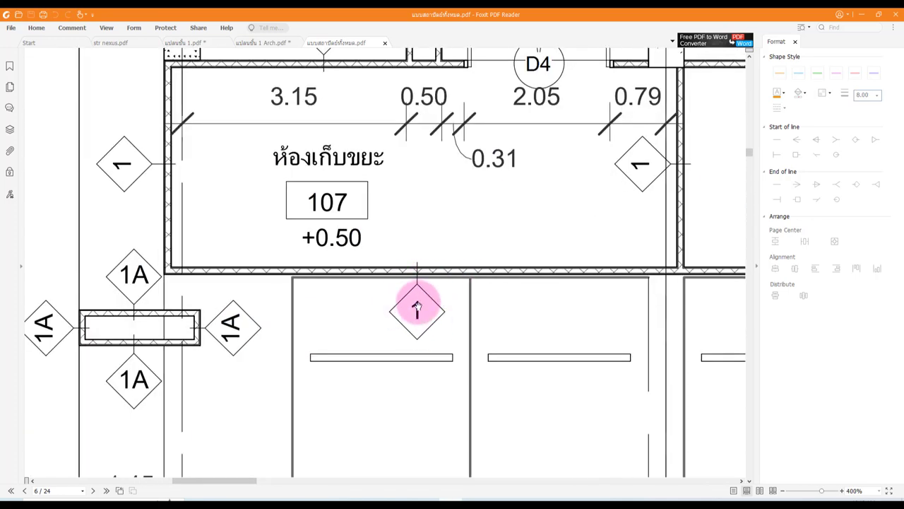
{"action": "scroll", "coordinate": [419, 329], "scroll_direction": "down", "scroll_amount": 3}
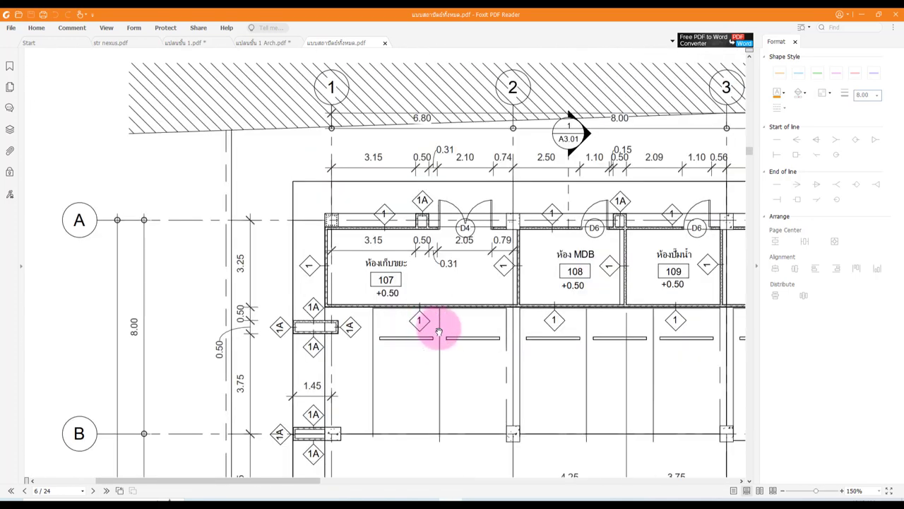
{"action": "scroll", "coordinate": [439, 331], "scroll_direction": "down", "scroll_amount": 1}
{"action": "scroll", "coordinate": [430, 323], "scroll_direction": "down", "scroll_amount": 1}
{"action": "scroll", "coordinate": [440, 303], "scroll_direction": "down", "scroll_amount": 1}
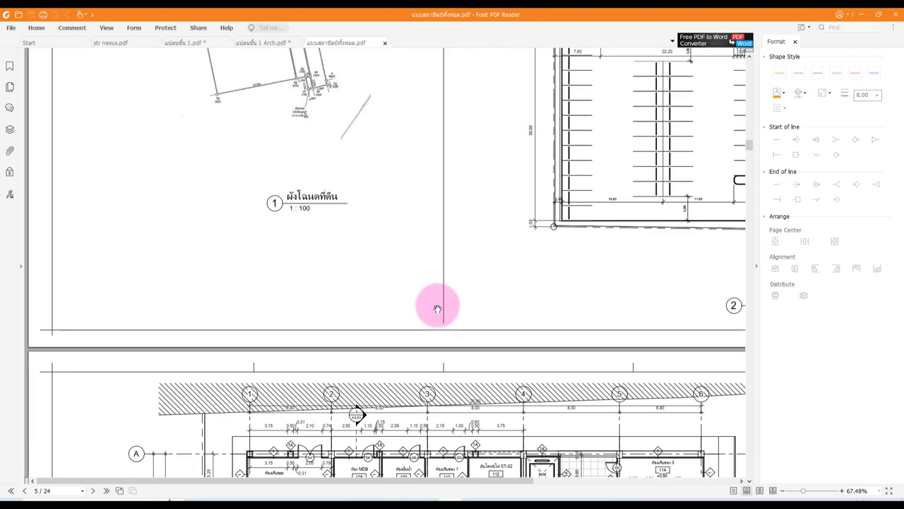
{"action": "scroll", "coordinate": [372, 308], "scroll_direction": "up", "scroll_amount": 1}
{"action": "scroll", "coordinate": [247, 359], "scroll_direction": "up", "scroll_amount": 2}
{"action": "scroll", "coordinate": [247, 351], "scroll_direction": "up", "scroll_amount": 2}
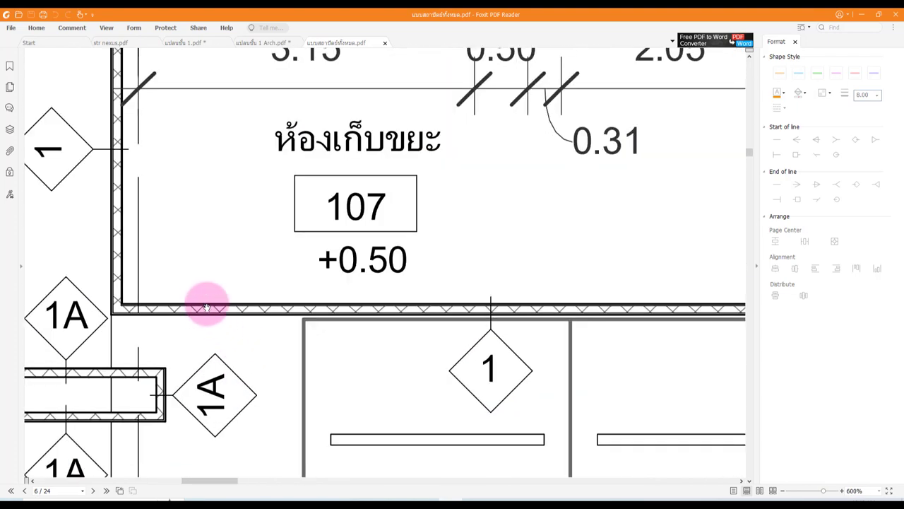
Go up to page 2 and zoom in on the concrete-block wall hatch symbol.
{"action": "scroll", "coordinate": [217, 309], "scroll_direction": "down", "scroll_amount": 3}
{"action": "scroll", "coordinate": [304, 359], "scroll_direction": "down", "scroll_amount": 2}
{"action": "scroll", "coordinate": [307, 360], "scroll_direction": "up", "scroll_amount": 5}
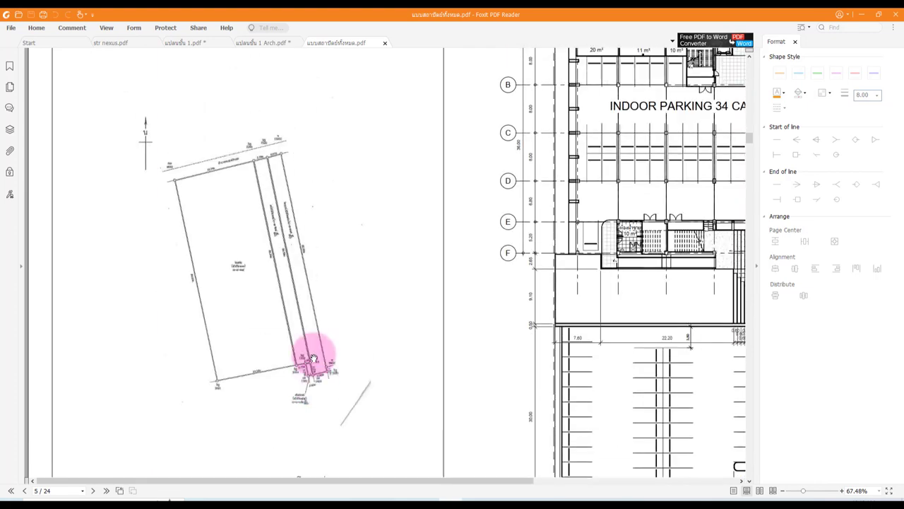
{"action": "scroll", "coordinate": [317, 357], "scroll_direction": "up", "scroll_amount": 5}
{"action": "scroll", "coordinate": [320, 345], "scroll_direction": "down", "scroll_amount": 1}
{"action": "scroll", "coordinate": [319, 344], "scroll_direction": "up", "scroll_amount": 5}
{"action": "scroll", "coordinate": [313, 333], "scroll_direction": "up", "scroll_amount": 5}
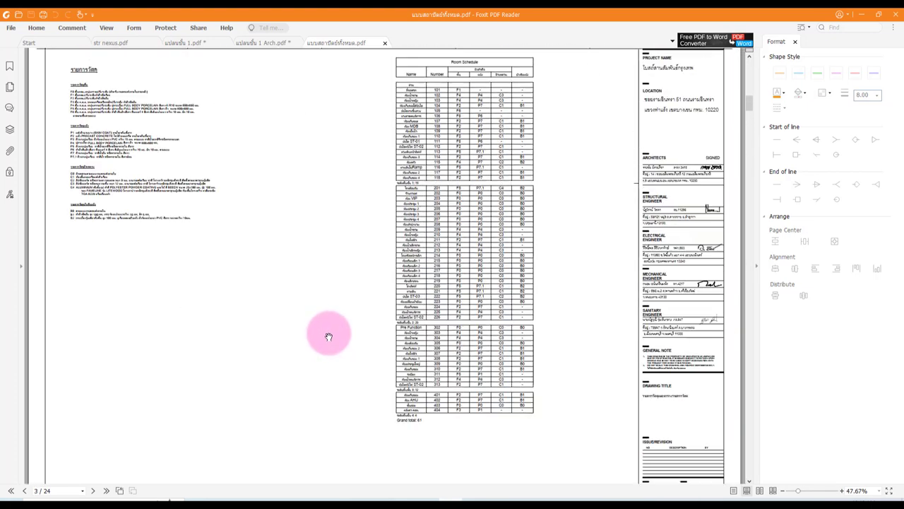
{"action": "scroll", "coordinate": [329, 337], "scroll_direction": "up", "scroll_amount": 4}
{"action": "scroll", "coordinate": [336, 331], "scroll_direction": "up", "scroll_amount": 1}
{"action": "scroll", "coordinate": [555, 85], "scroll_direction": "up", "scroll_amount": 1}
{"action": "scroll", "coordinate": [529, 142], "scroll_direction": "up", "scroll_amount": 1}
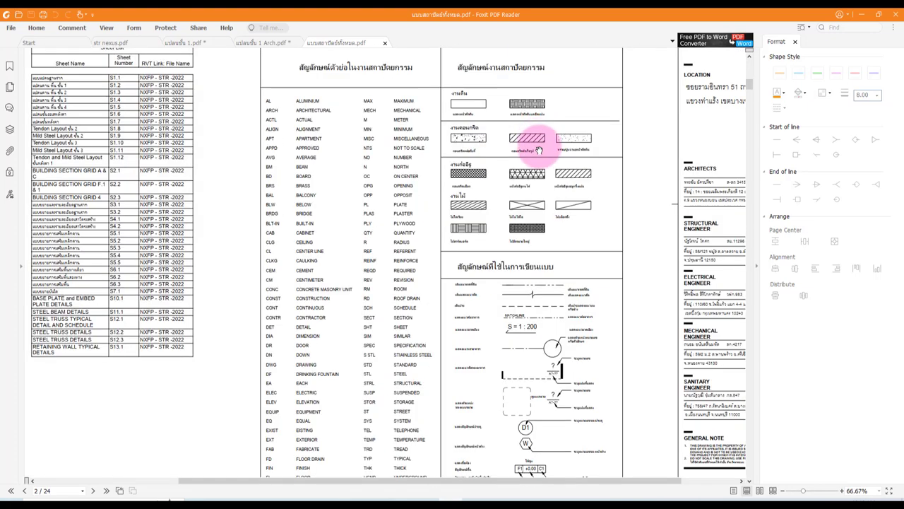
{"action": "scroll", "coordinate": [539, 162], "scroll_direction": "up", "scroll_amount": 1}
{"action": "scroll", "coordinate": [539, 166], "scroll_direction": "up", "scroll_amount": 2}
{"action": "scroll", "coordinate": [542, 176], "scroll_direction": "up", "scroll_amount": 2}
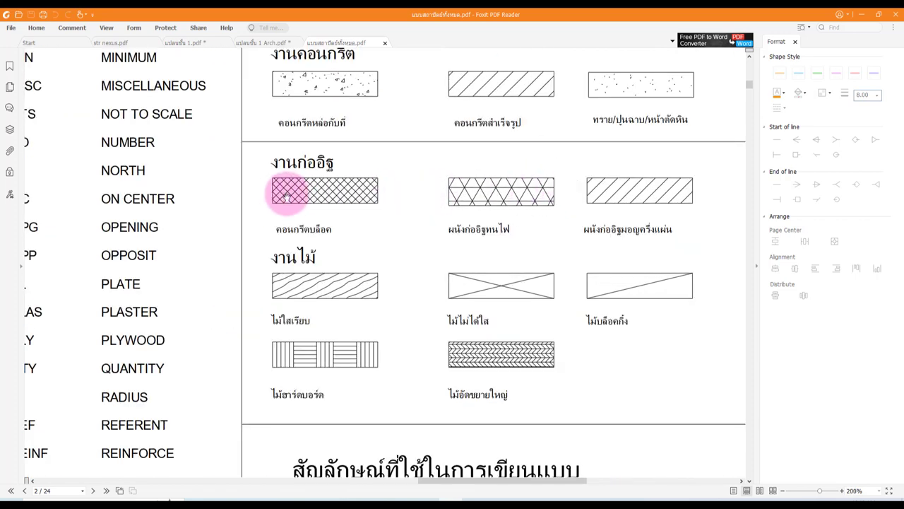
{"action": "scroll", "coordinate": [336, 195], "scroll_direction": "up", "scroll_amount": 2}
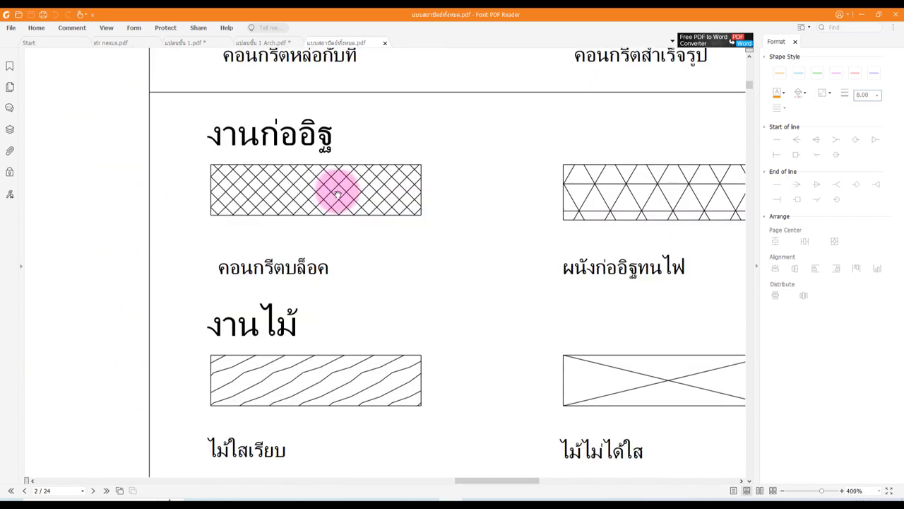
Zoom back out to 25% and return to the page 6 first-floor plan.
{"action": "scroll", "coordinate": [353, 200], "scroll_direction": "down", "scroll_amount": 3}
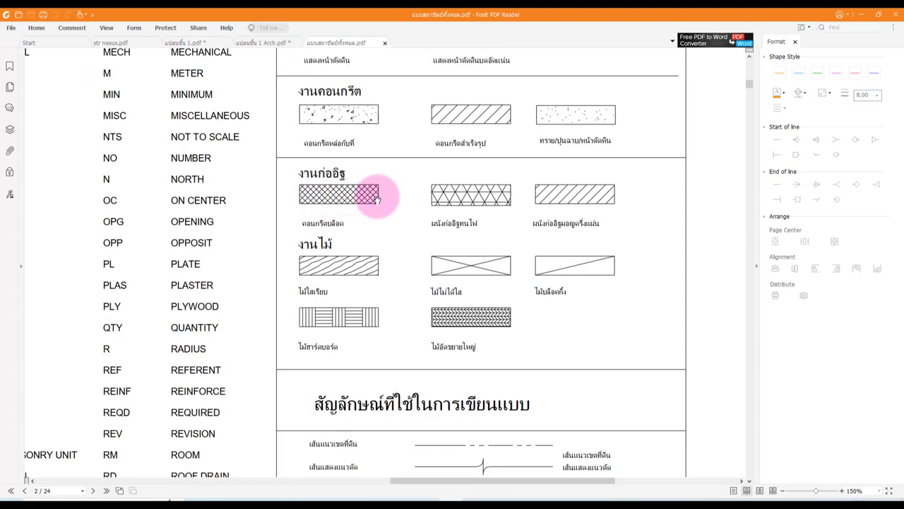
{"action": "scroll", "coordinate": [393, 203], "scroll_direction": "down", "scroll_amount": 2}
{"action": "scroll", "coordinate": [393, 205], "scroll_direction": "down", "scroll_amount": 2}
{"action": "scroll", "coordinate": [392, 208], "scroll_direction": "down", "scroll_amount": 2}
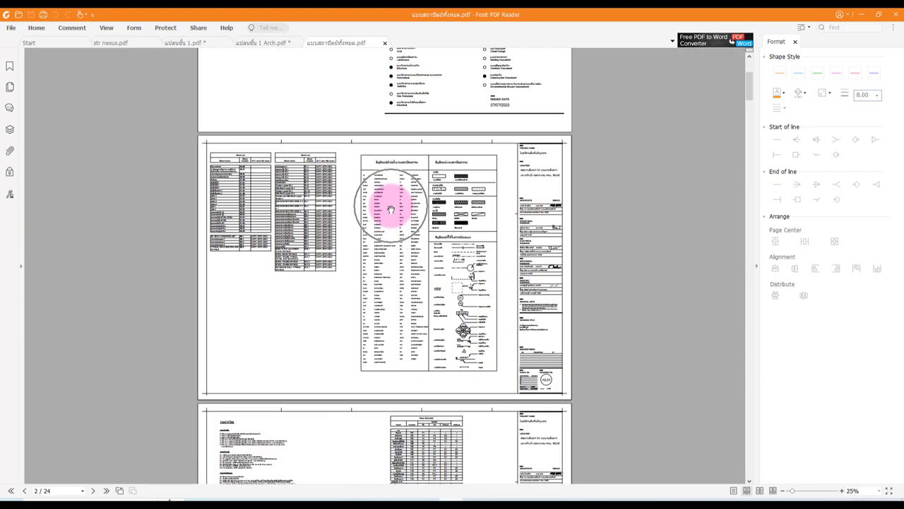
{"action": "scroll", "coordinate": [391, 217], "scroll_direction": "down", "scroll_amount": 2}
Pan across the page 6 floor plan to bring rooms 108 to 117 into view.
{"action": "scroll", "coordinate": [391, 217], "scroll_direction": "down", "scroll_amount": 5}
{"action": "scroll", "coordinate": [384, 204], "scroll_direction": "down", "scroll_amount": 5}
{"action": "scroll", "coordinate": [386, 222], "scroll_direction": "down", "scroll_amount": 5}
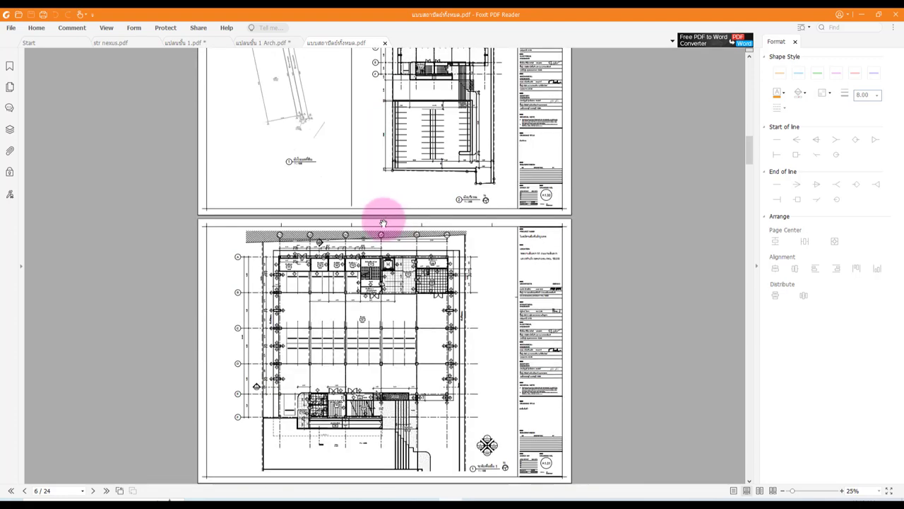
{"action": "scroll", "coordinate": [271, 271], "scroll_direction": "up", "scroll_amount": 2}
{"action": "scroll", "coordinate": [202, 238], "scroll_direction": "up", "scroll_amount": 3}
{"action": "scroll", "coordinate": [186, 207], "scroll_direction": "up", "scroll_amount": 3}
{"action": "scroll", "coordinate": [191, 329], "scroll_direction": "up", "scroll_amount": 2}
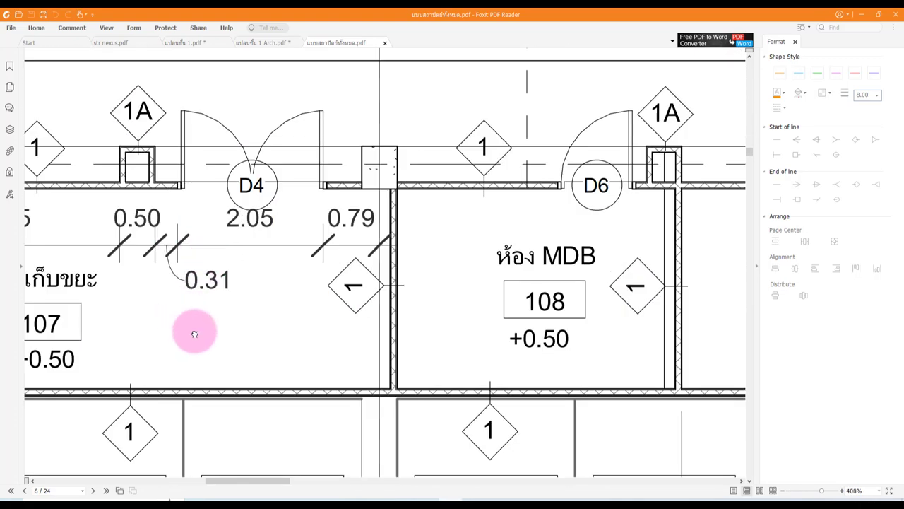
{"action": "scroll", "coordinate": [378, 389], "scroll_direction": "up", "scroll_amount": 1}
{"action": "scroll", "coordinate": [353, 332], "scroll_direction": "down", "scroll_amount": 3}
{"action": "scroll", "coordinate": [346, 290], "scroll_direction": "up", "scroll_amount": 1}
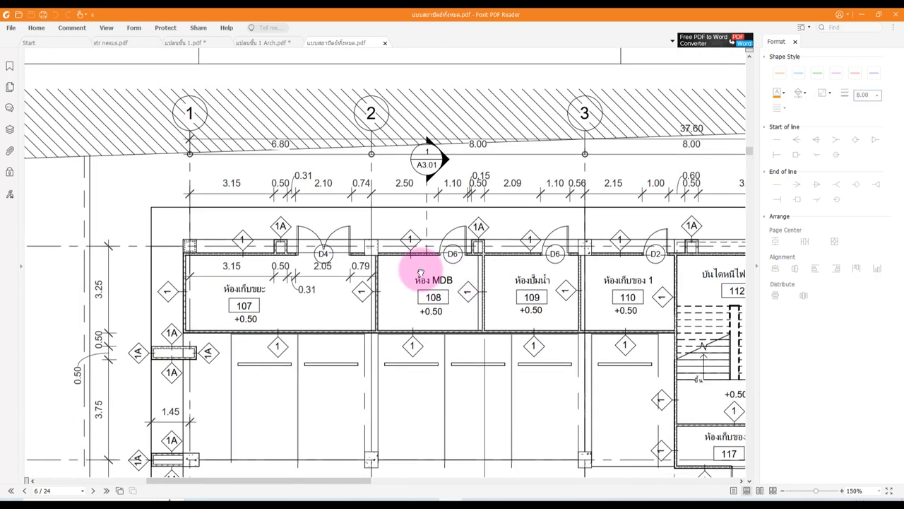
{"action": "scroll", "coordinate": [509, 304], "scroll_direction": "right", "scroll_amount": 1}
{"action": "left_click_drag", "start_coordinate": [591, 343], "coordinate": [407, 296]}
{"action": "scroll", "coordinate": [414, 346], "scroll_direction": "down", "scroll_amount": 3}
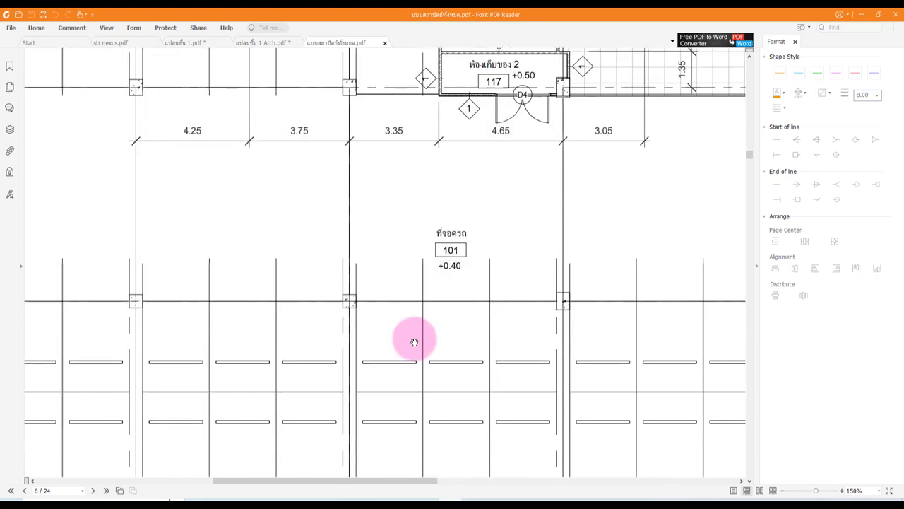
{"action": "scroll", "coordinate": [414, 335], "scroll_direction": "down", "scroll_amount": 3}
{"action": "scroll", "coordinate": [413, 331], "scroll_direction": "down", "scroll_amount": 3}
Scroll up to page 5, the indoor parking plan for 34 cars.
{"action": "scroll", "coordinate": [290, 282], "scroll_direction": "left", "scroll_amount": 3}
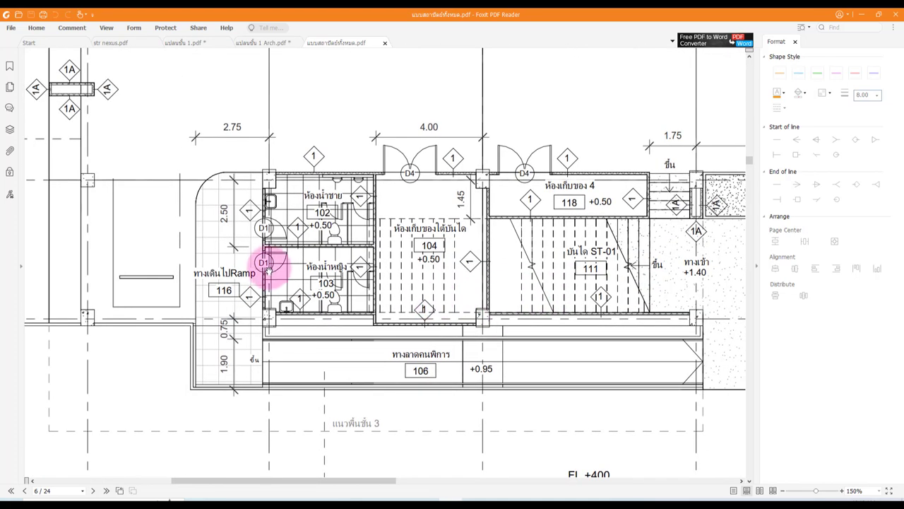
{"action": "scroll", "coordinate": [286, 252], "scroll_direction": "up", "scroll_amount": 2, "text": "ctrl"}
{"action": "scroll", "coordinate": [286, 252], "scroll_direction": "up", "scroll_amount": 1, "text": "ctrl"}
{"action": "scroll", "coordinate": [286, 252], "scroll_direction": "up", "scroll_amount": 1, "text": "ctrl"}
{"action": "scroll", "coordinate": [285, 252], "scroll_direction": "down", "scroll_amount": 2, "text": "ctrl"}
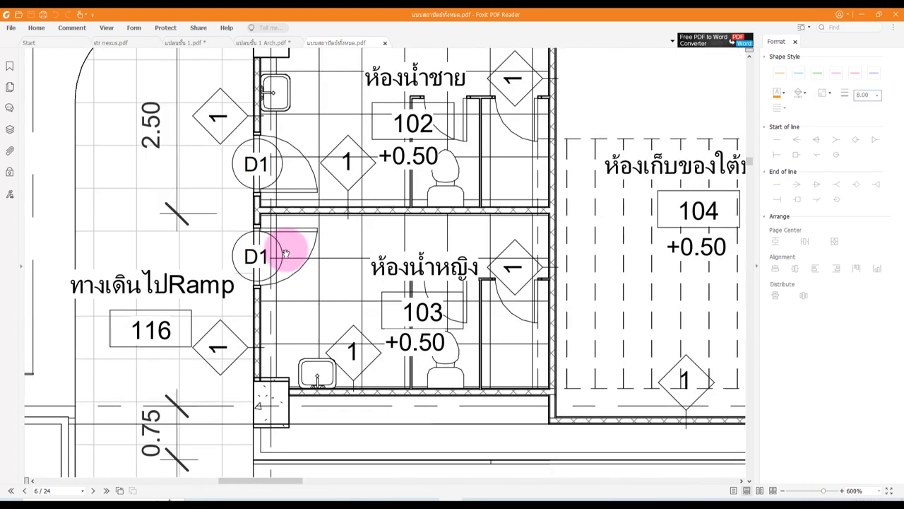
{"action": "scroll", "coordinate": [289, 257], "scroll_direction": "down", "scroll_amount": 2, "text": "ctrl"}
{"action": "scroll", "coordinate": [388, 289], "scroll_direction": "down", "scroll_amount": 1, "text": "ctrl"}
{"action": "scroll", "coordinate": [388, 289], "scroll_direction": "down", "scroll_amount": 2, "text": "ctrl"}
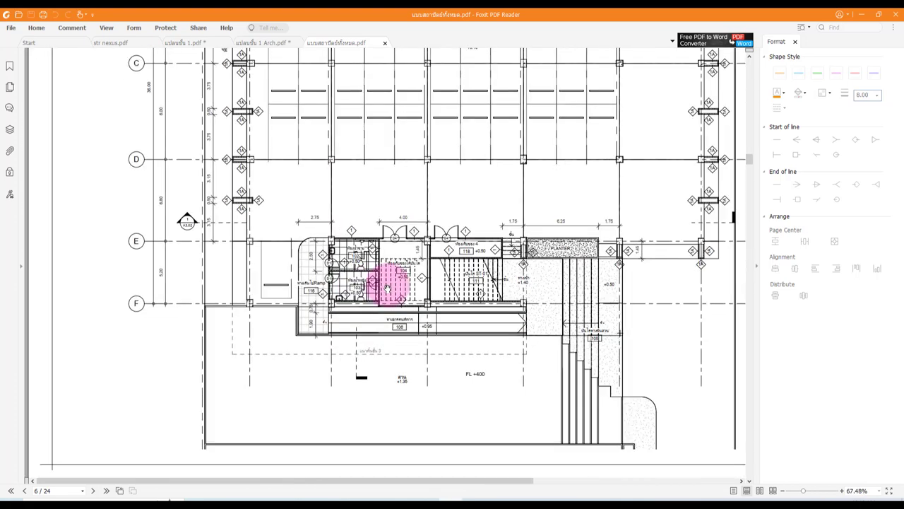
{"action": "scroll", "coordinate": [387, 290], "scroll_direction": "up", "scroll_amount": 3}
{"action": "scroll", "coordinate": [387, 288], "scroll_direction": "up", "scroll_amount": 3}
{"action": "scroll", "coordinate": [386, 286], "scroll_direction": "up", "scroll_amount": 3}
Scroll up to page 3 and zoom into the room schedule's wall finish material list.
{"action": "scroll", "coordinate": [386, 286], "scroll_direction": "up", "scroll_amount": 3}
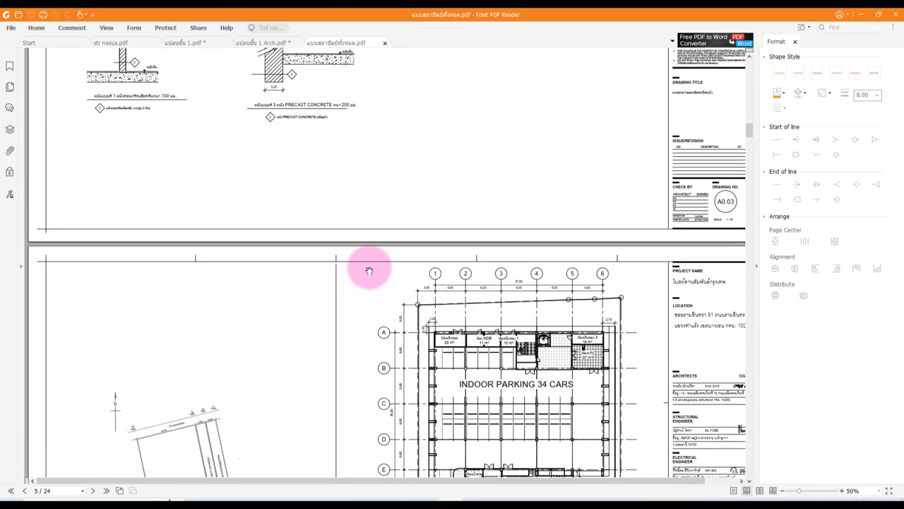
{"action": "scroll", "coordinate": [366, 268], "scroll_direction": "up", "scroll_amount": 3}
{"action": "scroll", "coordinate": [358, 265], "scroll_direction": "up", "scroll_amount": 3}
{"action": "scroll", "coordinate": [356, 268], "scroll_direction": "up", "scroll_amount": 3}
{"action": "scroll", "coordinate": [353, 269], "scroll_direction": "up", "scroll_amount": 3}
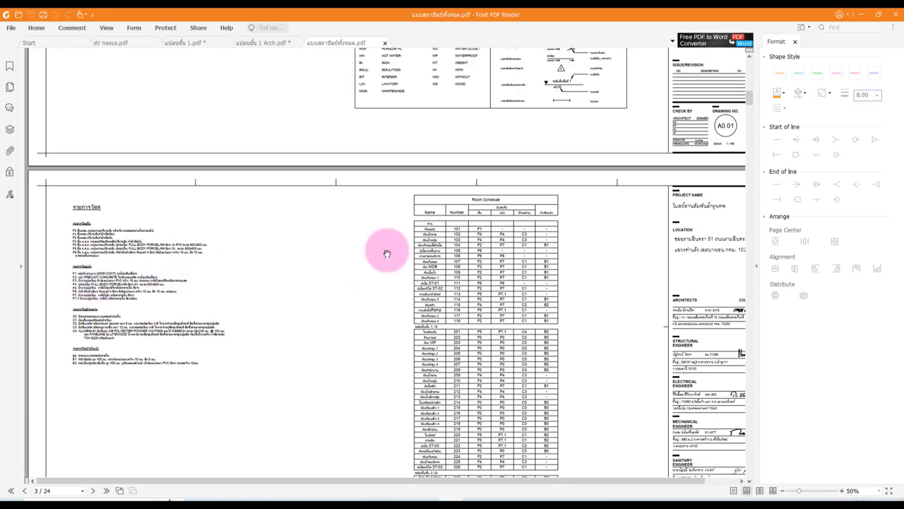
{"action": "scroll", "coordinate": [368, 253], "scroll_direction": "down", "scroll_amount": 2}
{"action": "scroll", "coordinate": [39, 233], "scroll_direction": "up", "scroll_amount": 1, "text": "ctrl"}
{"action": "scroll", "coordinate": [39, 234], "scroll_direction": "up", "scroll_amount": 5, "text": "ctrl"}
{"action": "scroll", "coordinate": [66, 228], "scroll_direction": "up", "scroll_amount": 2, "text": "ctrl"}
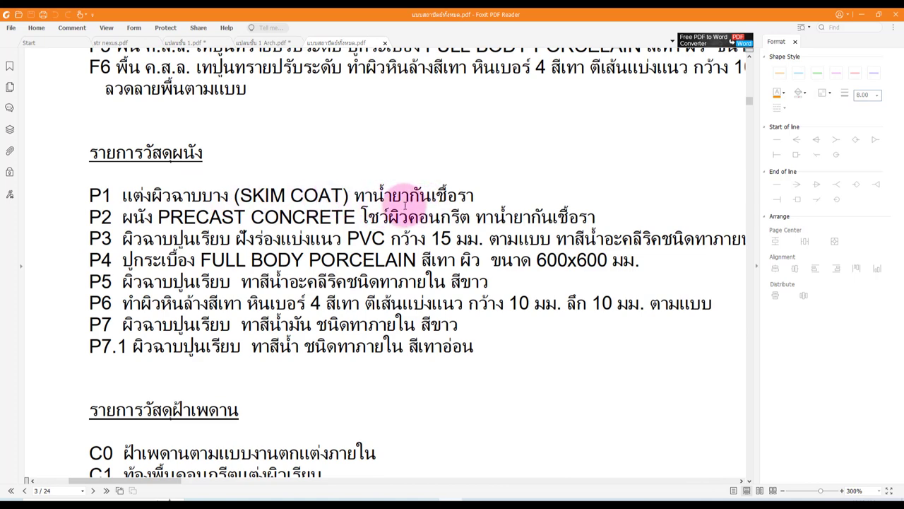
Scroll back to page 6, then switch to the แปลนชั้น 1 Arch.pdf plan with green grid lines.
{"action": "scroll", "coordinate": [281, 274], "scroll_direction": "down", "scroll_amount": 1, "text": "ctrl"}
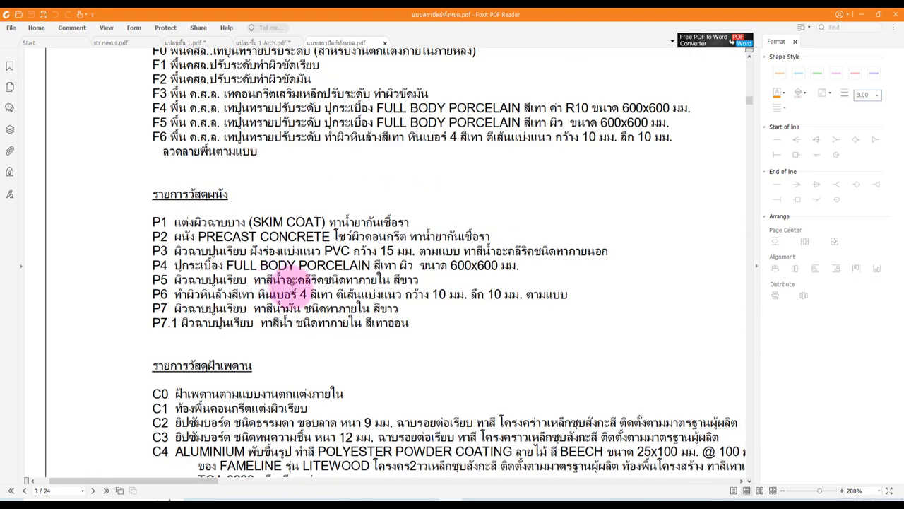
{"action": "scroll", "coordinate": [285, 283], "scroll_direction": "down", "scroll_amount": 1, "text": "ctrl"}
{"action": "scroll", "coordinate": [291, 279], "scroll_direction": "down", "scroll_amount": 2, "text": "ctrl"}
{"action": "scroll", "coordinate": [296, 278], "scroll_direction": "down", "scroll_amount": 2}
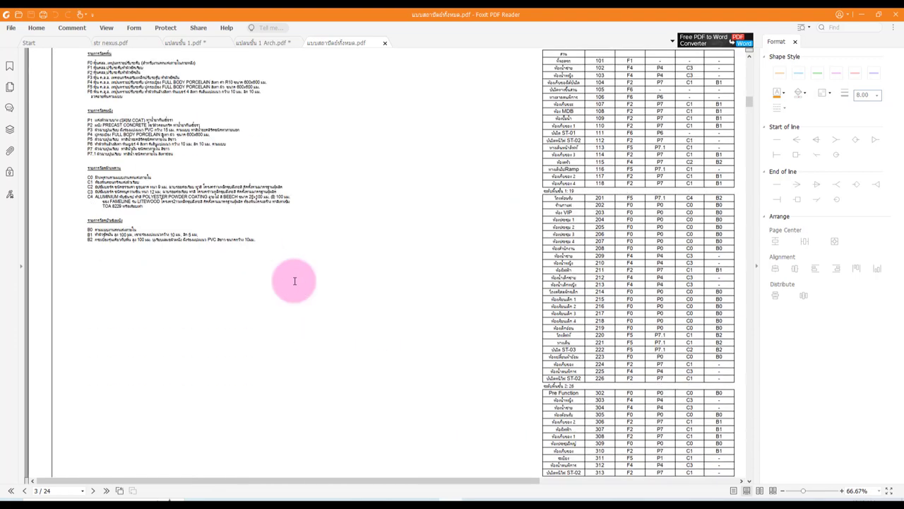
{"action": "scroll", "coordinate": [295, 281], "scroll_direction": "down", "scroll_amount": 2, "text": "ctrl"}
{"action": "scroll", "coordinate": [295, 283], "scroll_direction": "up", "scroll_amount": 1, "text": "ctrl"}
{"action": "scroll", "coordinate": [294, 282], "scroll_direction": "down", "scroll_amount": 3}
{"action": "scroll", "coordinate": [295, 276], "scroll_direction": "down", "scroll_amount": 4}
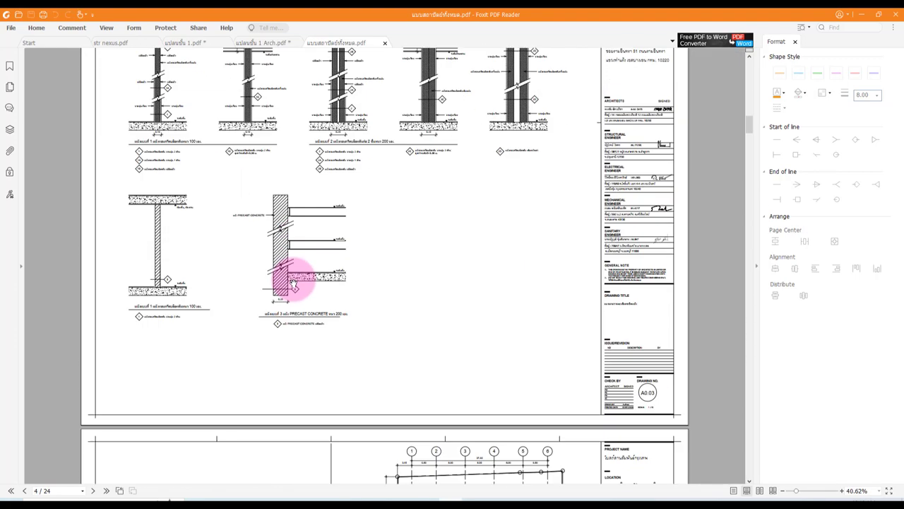
{"action": "scroll", "coordinate": [295, 283], "scroll_direction": "down", "scroll_amount": 5}
{"action": "scroll", "coordinate": [298, 268], "scroll_direction": "down", "scroll_amount": 5}
{"action": "scroll", "coordinate": [305, 274], "scroll_direction": "down", "scroll_amount": 5}
{"action": "scroll", "coordinate": [303, 263], "scroll_direction": "down", "scroll_amount": 3}
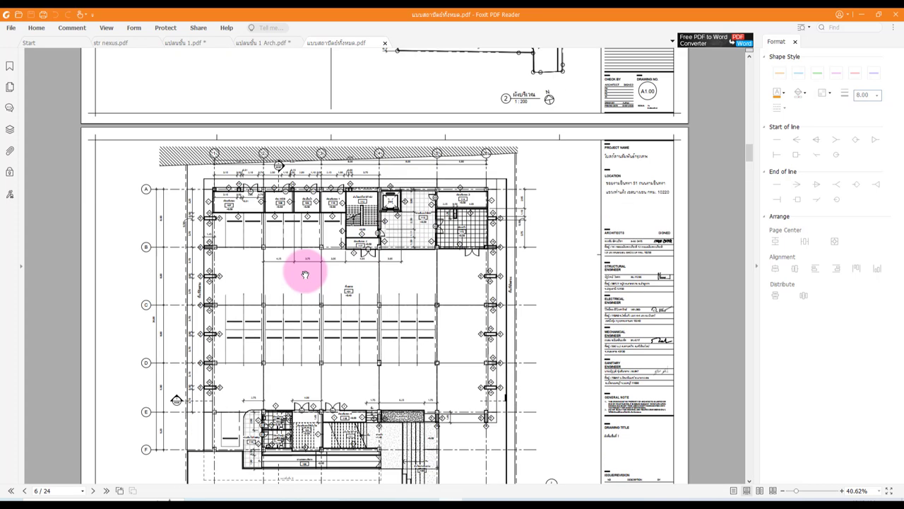
{"action": "scroll", "coordinate": [303, 268], "scroll_direction": "down", "scroll_amount": 3}
{"action": "key", "text": "ctrl+shift+Tab"}
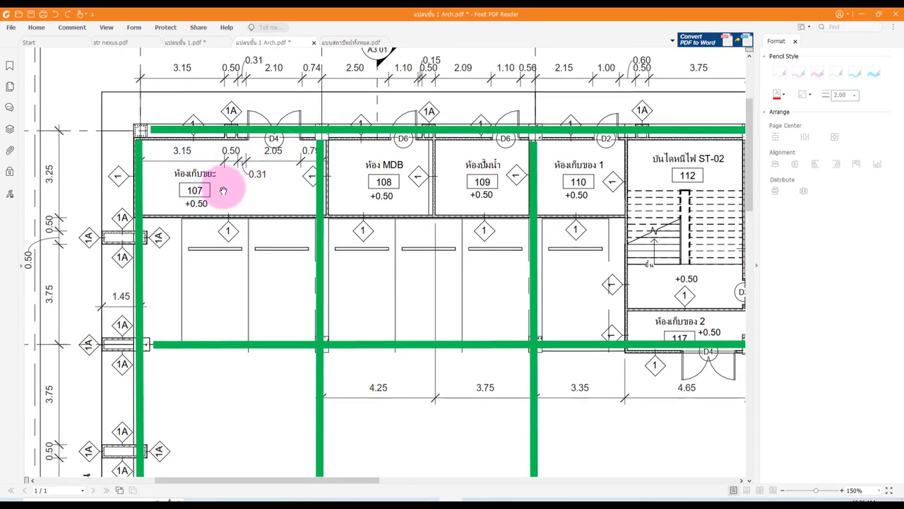
{"action": "scroll", "coordinate": [240, 195], "scroll_direction": "down", "scroll_amount": 1}
{"action": "scroll", "coordinate": [340, 233], "scroll_direction": "down", "scroll_amount": 1}
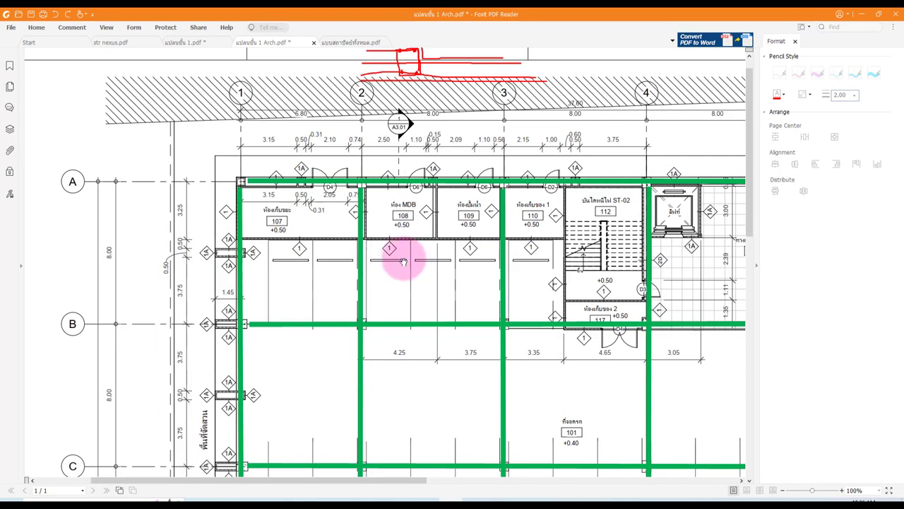
{"action": "scroll", "coordinate": [452, 269], "scroll_direction": "right", "scroll_amount": 5}
{"action": "scroll", "coordinate": [537, 318], "scroll_direction": "down", "scroll_amount": 3}
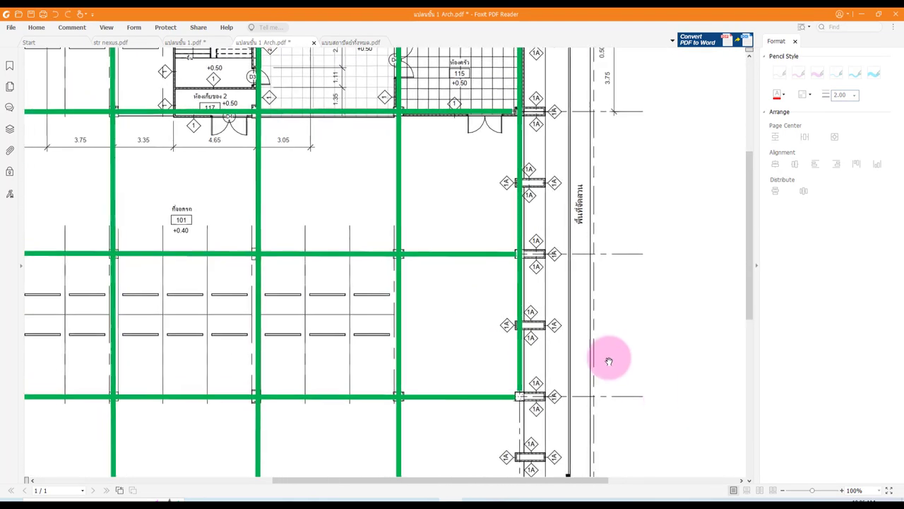
{"action": "scroll", "coordinate": [579, 339], "scroll_direction": "left", "scroll_amount": 5}
{"action": "scroll", "coordinate": [551, 313], "scroll_direction": "up", "scroll_amount": 3}
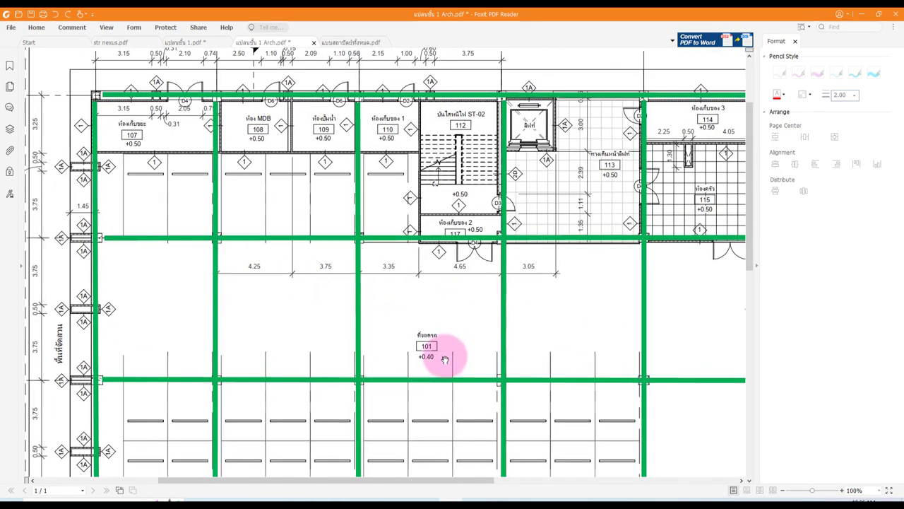
{"action": "scroll", "coordinate": [430, 367], "scroll_direction": "up", "scroll_amount": 2}
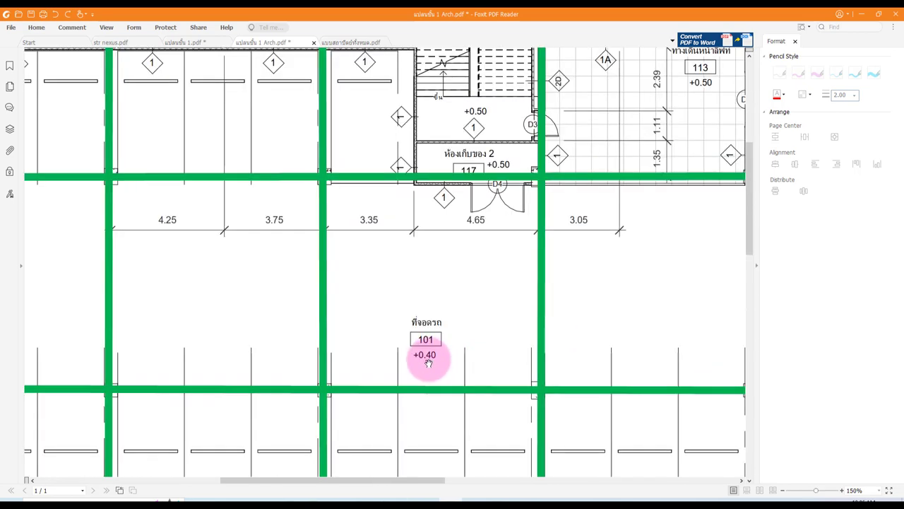
{"action": "scroll", "coordinate": [433, 360], "scroll_direction": "down", "scroll_amount": 3}
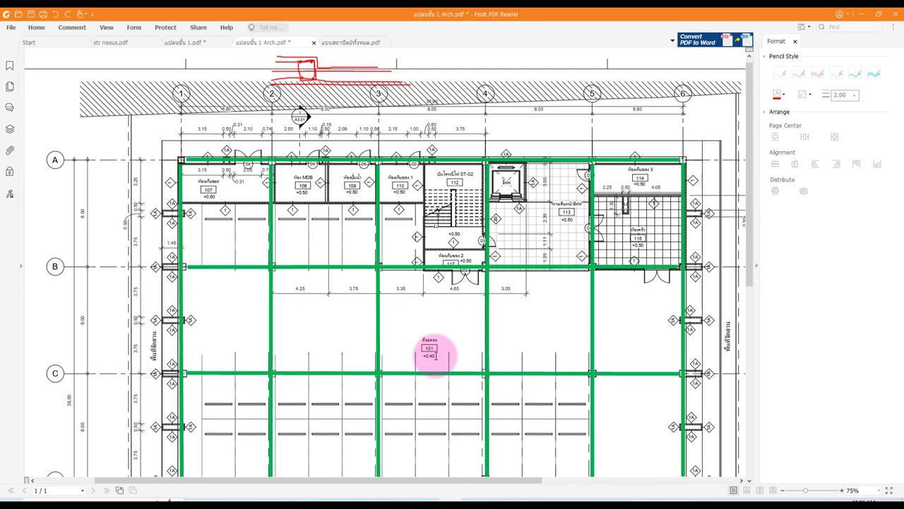
{"action": "scroll", "coordinate": [202, 192], "scroll_direction": "up", "scroll_amount": 2}
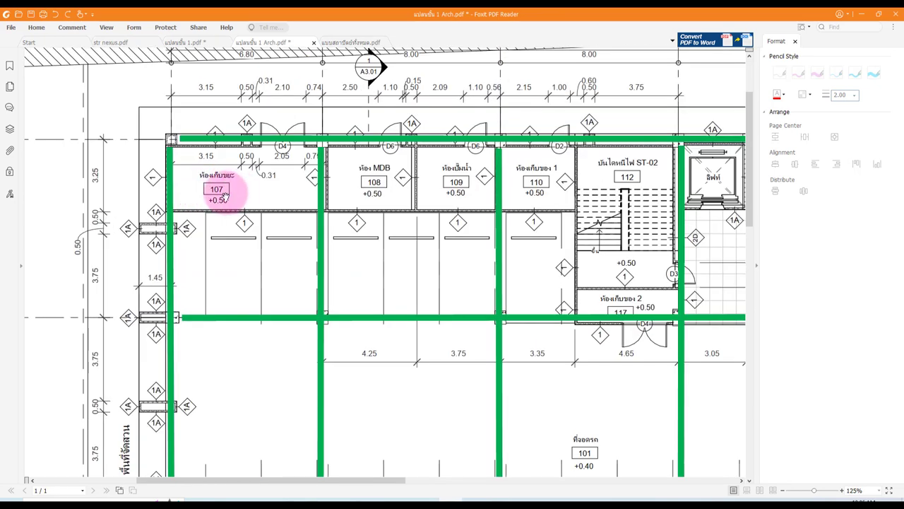
{"action": "scroll", "coordinate": [251, 196], "scroll_direction": "up", "scroll_amount": 1}
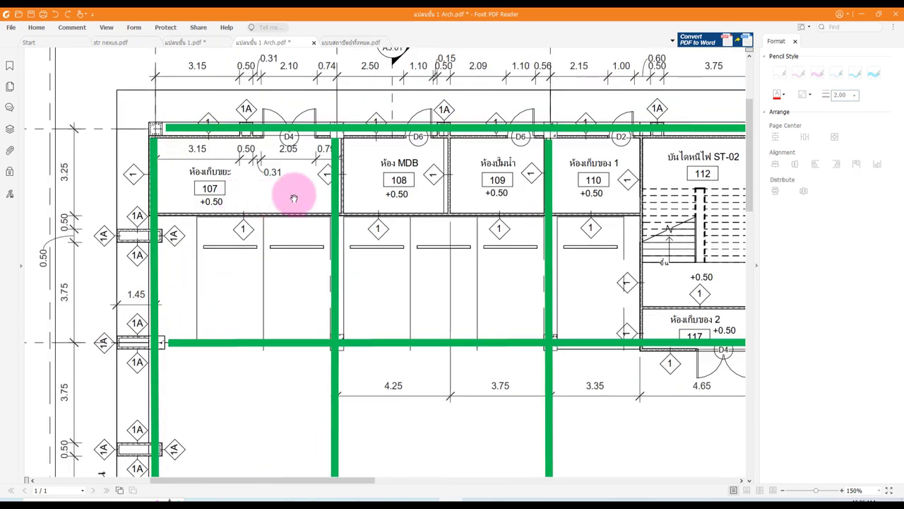
Choose the Line drawing tool with an orange colour for wall markups.
{"action": "left_click", "coordinate": [71, 27]}
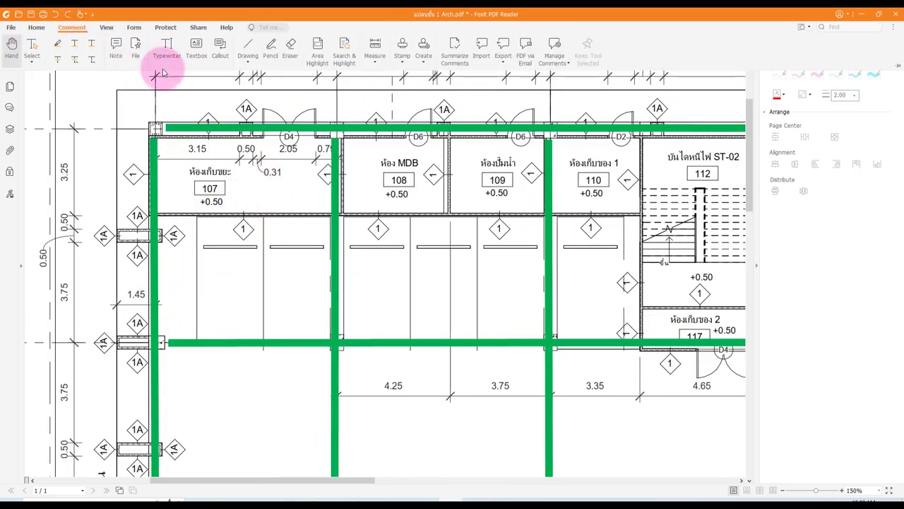
{"action": "left_click", "coordinate": [247, 63]}
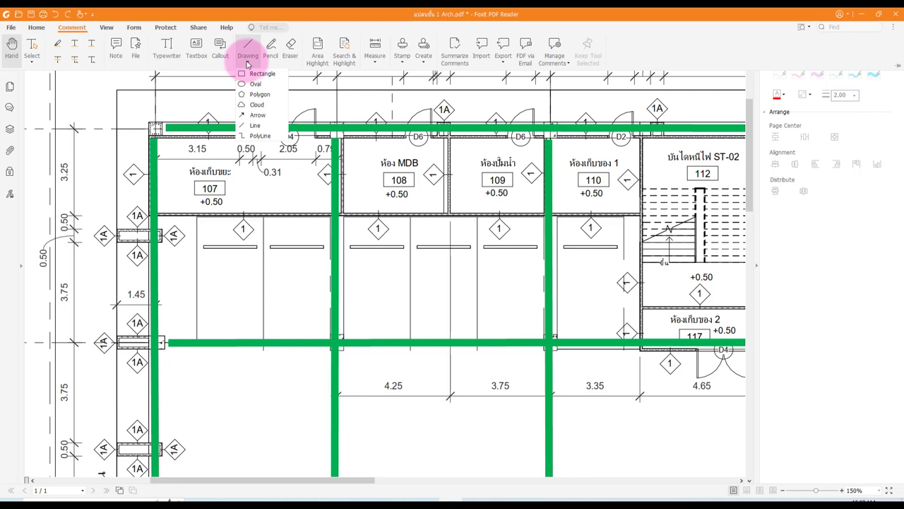
{"action": "left_click", "coordinate": [255, 125]}
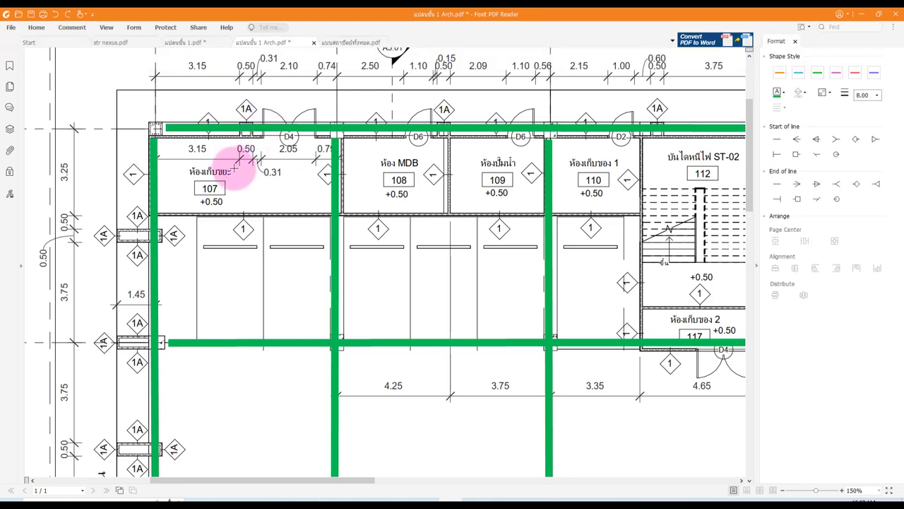
{"action": "left_click", "coordinate": [779, 73]}
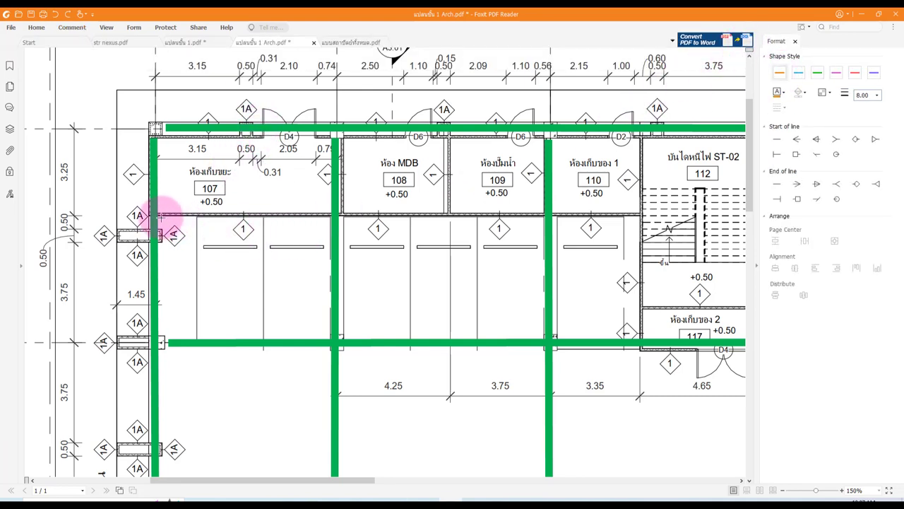
Draw orange wall lines along the bottom of rooms 107–110 and between rooms 108 and 109.
{"action": "left_click_drag", "start_coordinate": [157, 213], "coordinate": [631, 215]}
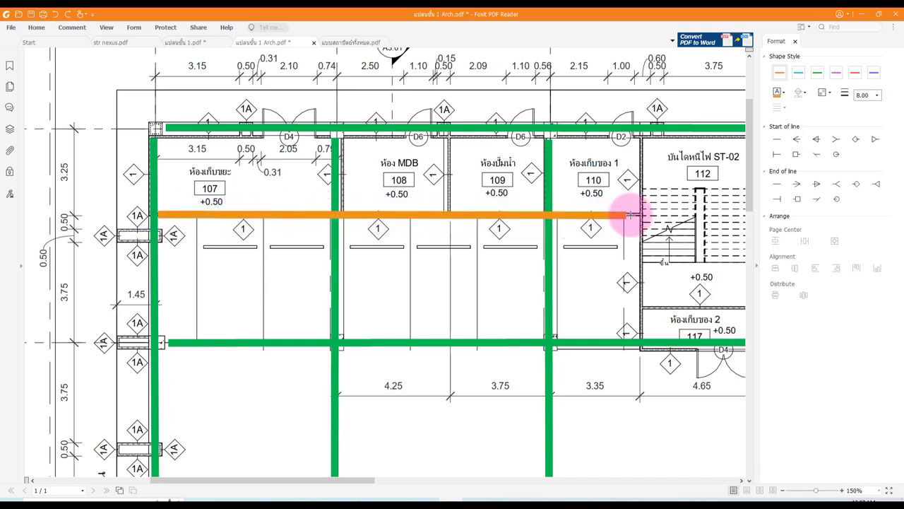
{"action": "left_click_drag", "start_coordinate": [638, 215], "coordinate": [640, 216]}
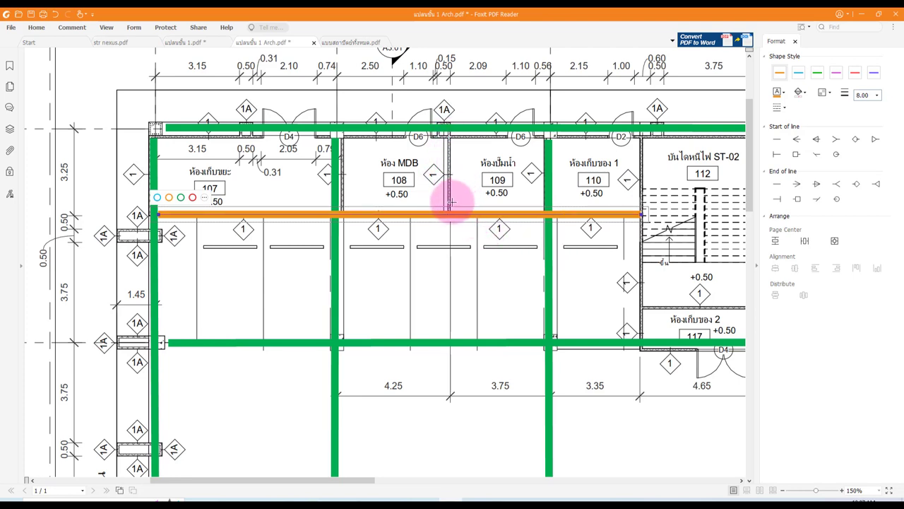
{"action": "left_click_drag", "start_coordinate": [447, 209], "coordinate": [447, 132]}
{"action": "left_click_drag", "start_coordinate": [342, 480], "coordinate": [462, 480]}
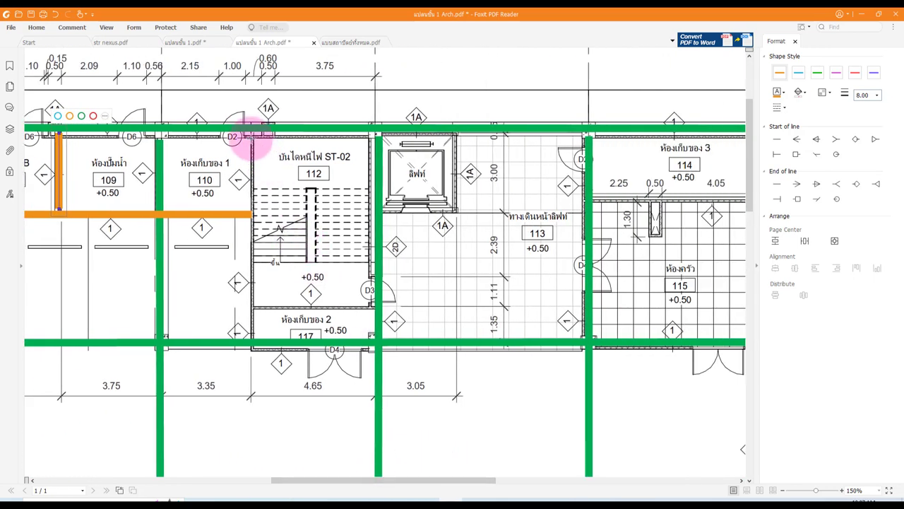
Draw orange walls beside the ST-02 stair, above storage room 2, and at the stair landing.
{"action": "left_click_drag", "start_coordinate": [252, 138], "coordinate": [252, 339]}
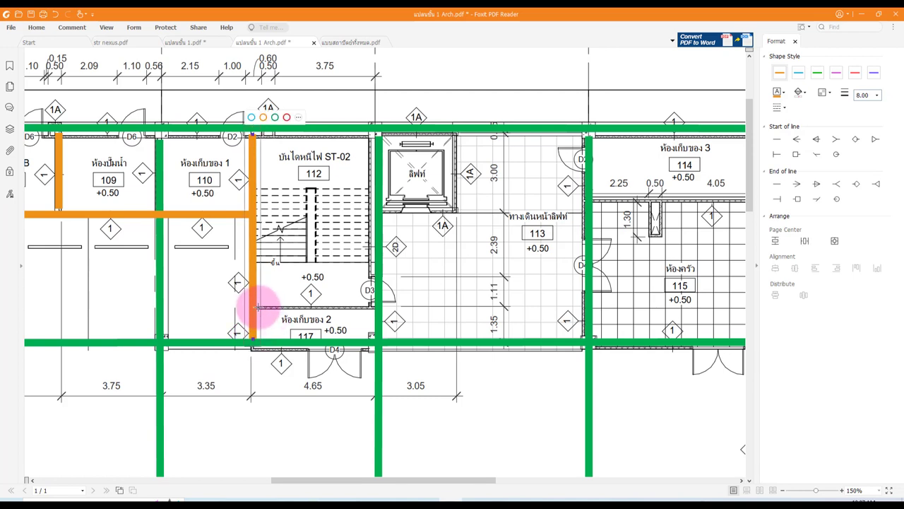
{"action": "left_click_drag", "start_coordinate": [257, 305], "coordinate": [373, 306]}
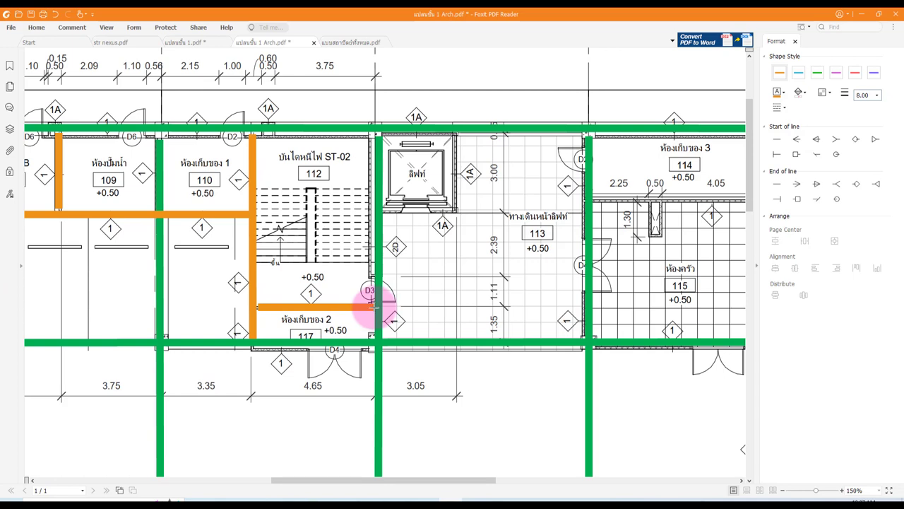
{"action": "left_click_drag", "start_coordinate": [373, 305], "coordinate": [374, 306]}
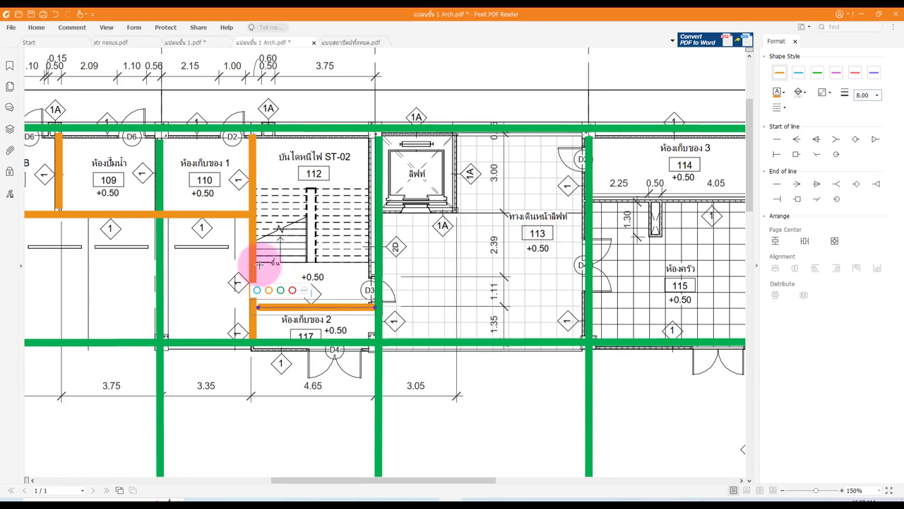
{"action": "left_click_drag", "start_coordinate": [260, 263], "coordinate": [378, 263]}
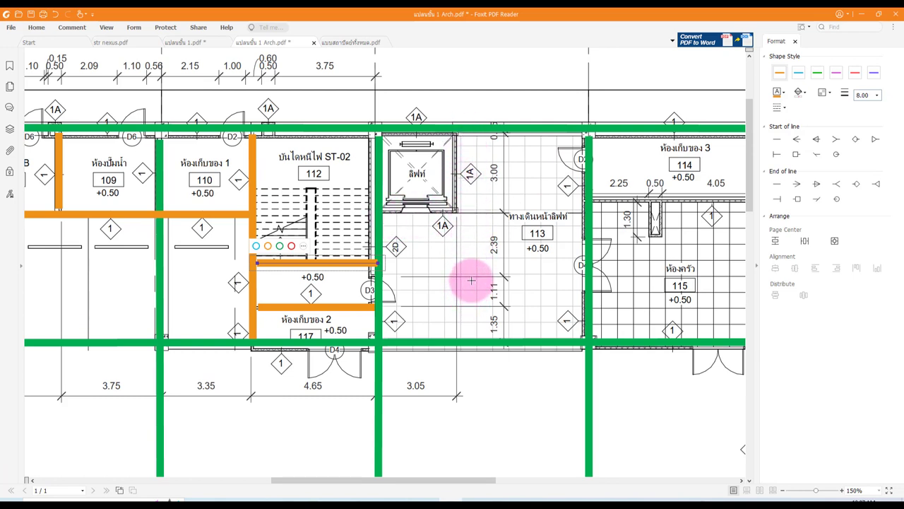
{"action": "scroll", "coordinate": [468, 279], "scroll_direction": "down", "scroll_amount": 2}
{"action": "scroll", "coordinate": [466, 276], "scroll_direction": "down", "scroll_amount": 2}
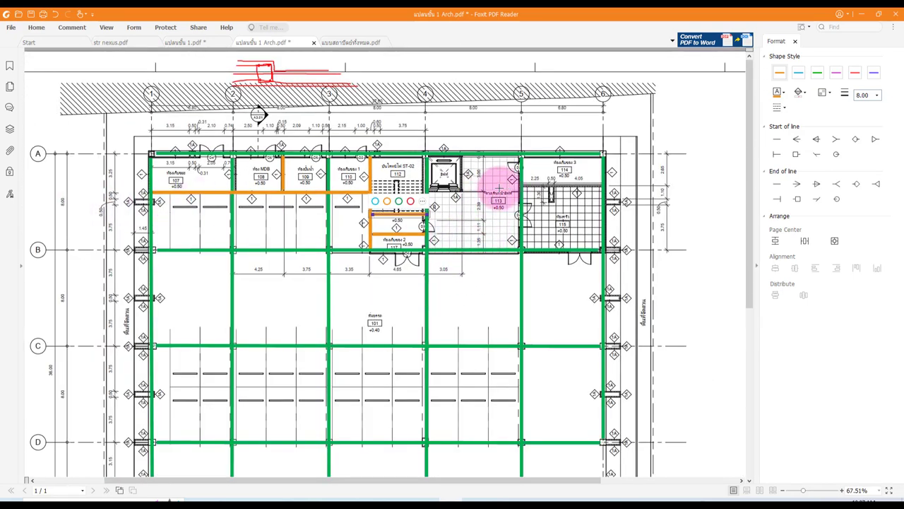
{"action": "scroll", "coordinate": [494, 182], "scroll_direction": "up", "scroll_amount": 2}
{"action": "scroll", "coordinate": [504, 186], "scroll_direction": "up", "scroll_amount": 2}
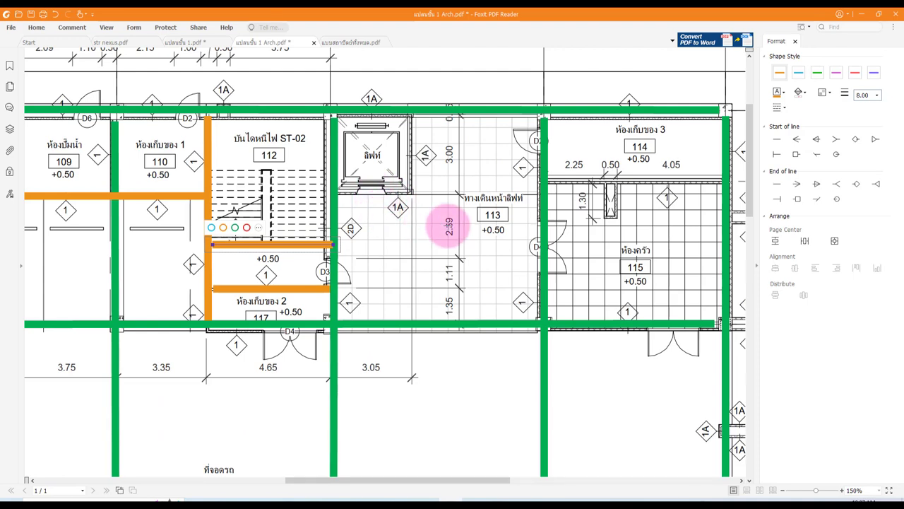
Draw an orange line above room 113 and a vertical one down the lobby's left side.
{"action": "scroll", "coordinate": [476, 247], "scroll_direction": "up", "scroll_amount": 1}
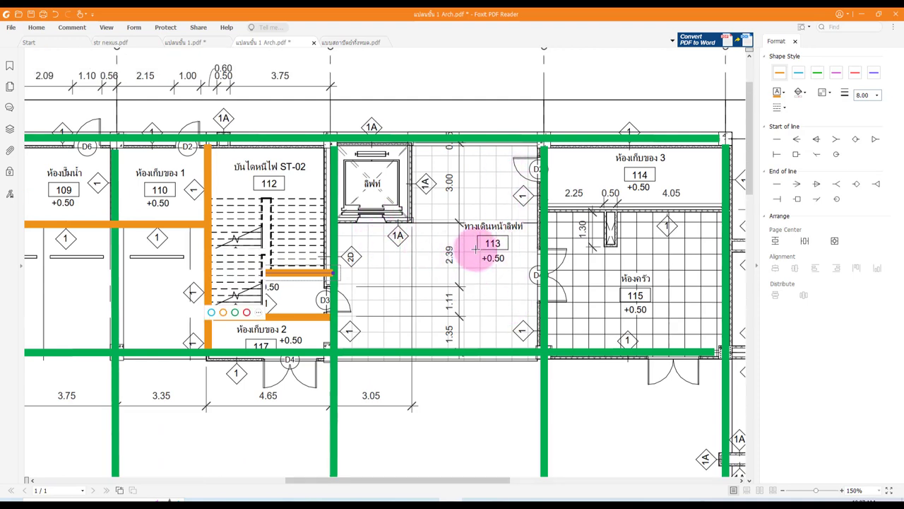
{"action": "scroll", "coordinate": [424, 167], "scroll_direction": "up", "scroll_amount": 5}
{"action": "scroll", "coordinate": [448, 196], "scroll_direction": "down", "scroll_amount": 3}
{"action": "scroll", "coordinate": [471, 249], "scroll_direction": "down", "scroll_amount": 2}
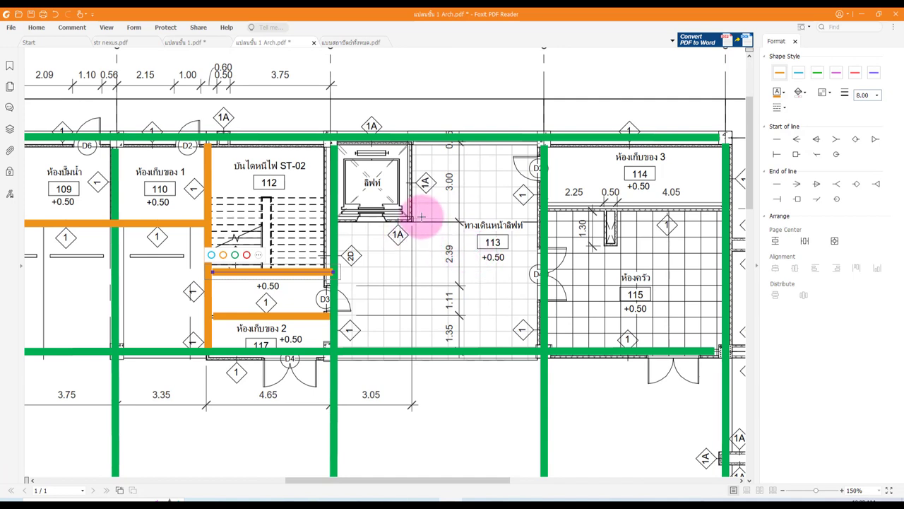
{"action": "left_click_drag", "start_coordinate": [416, 219], "coordinate": [538, 218]}
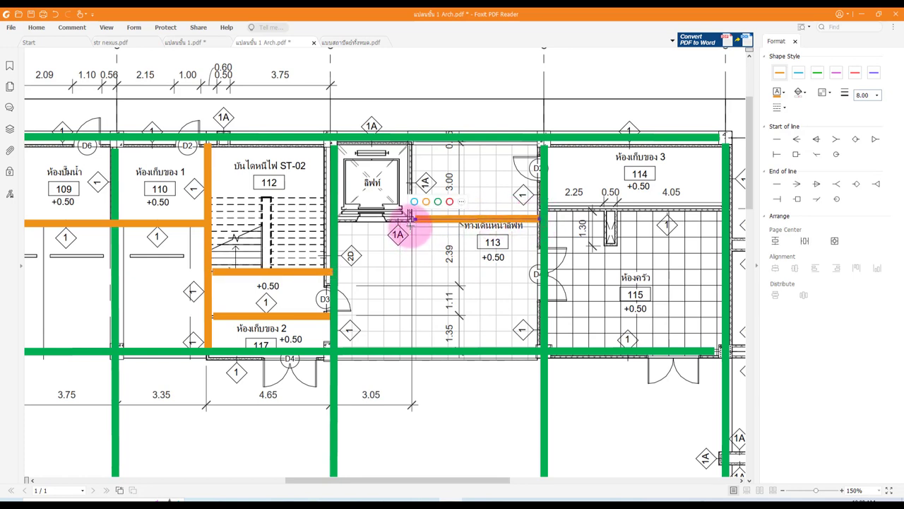
{"action": "left_click_drag", "start_coordinate": [410, 224], "coordinate": [410, 336]}
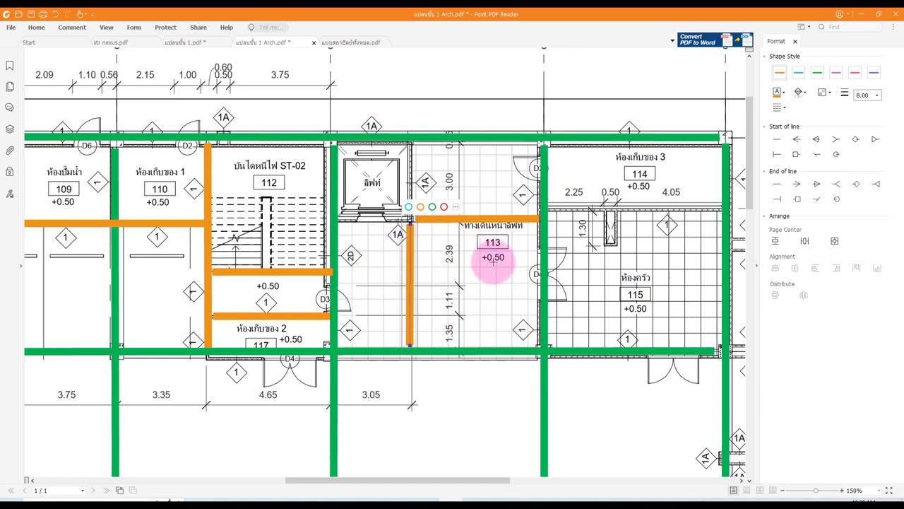
{"action": "left_click_drag", "start_coordinate": [474, 480], "coordinate": [525, 482]}
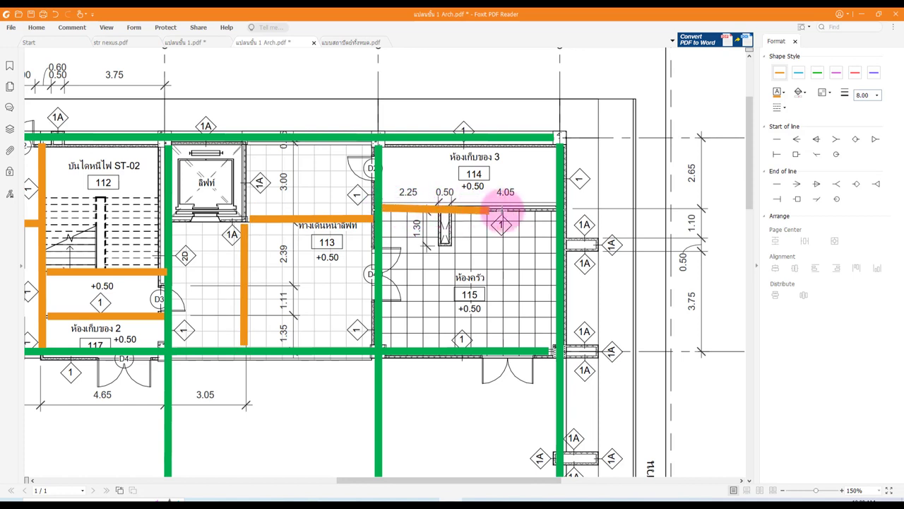
Draw an orange line between rooms 114 and 115, undoing two stray vertical kitchen lines.
{"action": "left_click_drag", "start_coordinate": [382, 209], "coordinate": [558, 209]}
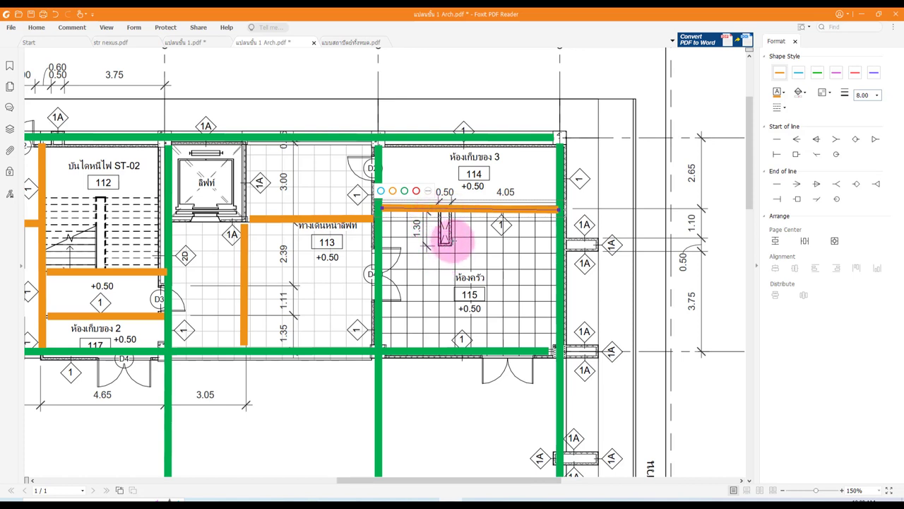
{"action": "left_click_drag", "start_coordinate": [439, 210], "coordinate": [439, 353]}
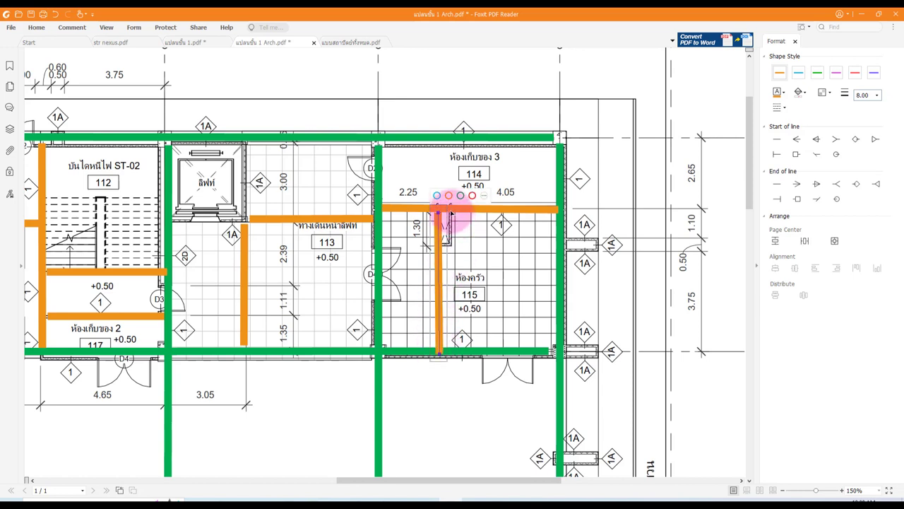
{"action": "left_click_drag", "start_coordinate": [445, 213], "coordinate": [454, 352]}
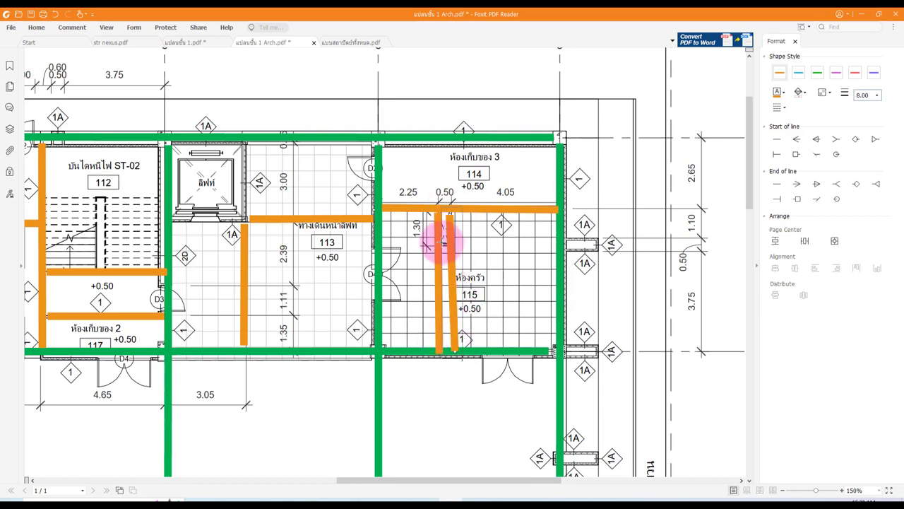
{"action": "key", "text": "ctrl+z"}
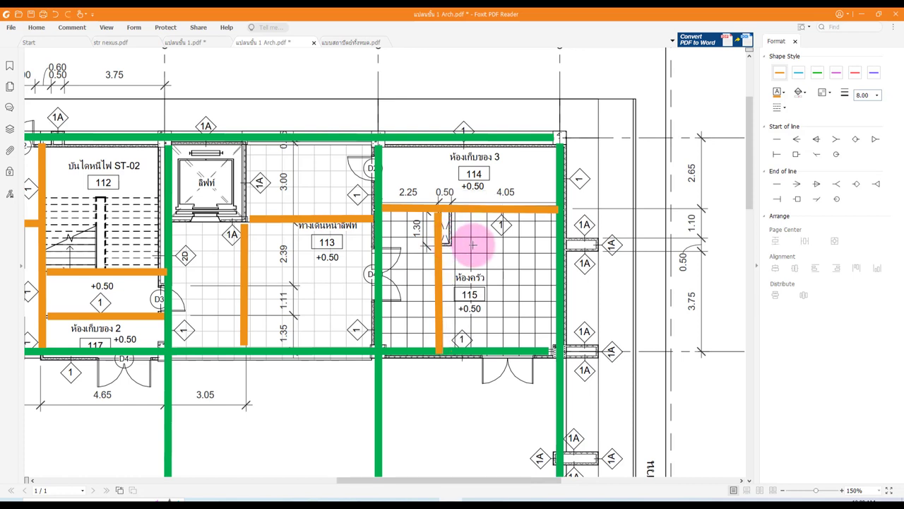
{"action": "key", "text": "ctrl+z"}
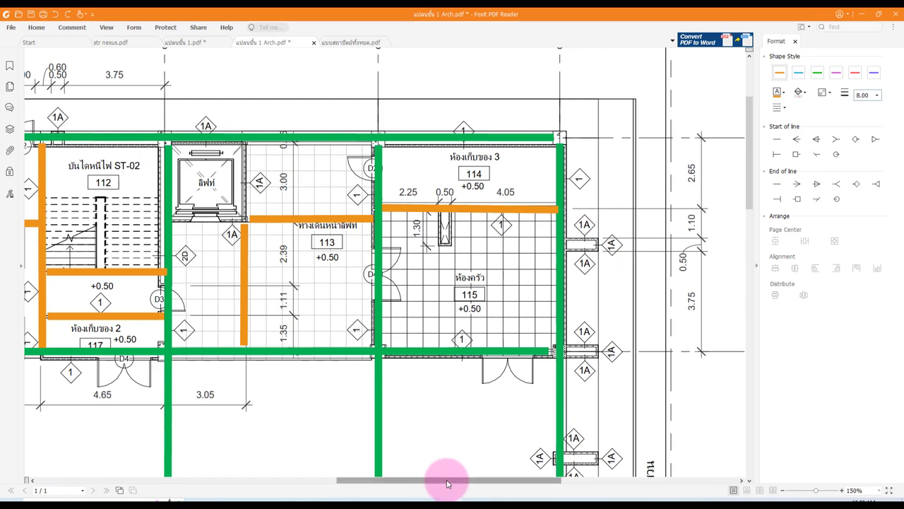
Zoom and scroll down to restrooms 102, 103 and ramp room 116 at 150%.
{"action": "scroll", "coordinate": [478, 365], "scroll_direction": "down", "scroll_amount": 1}
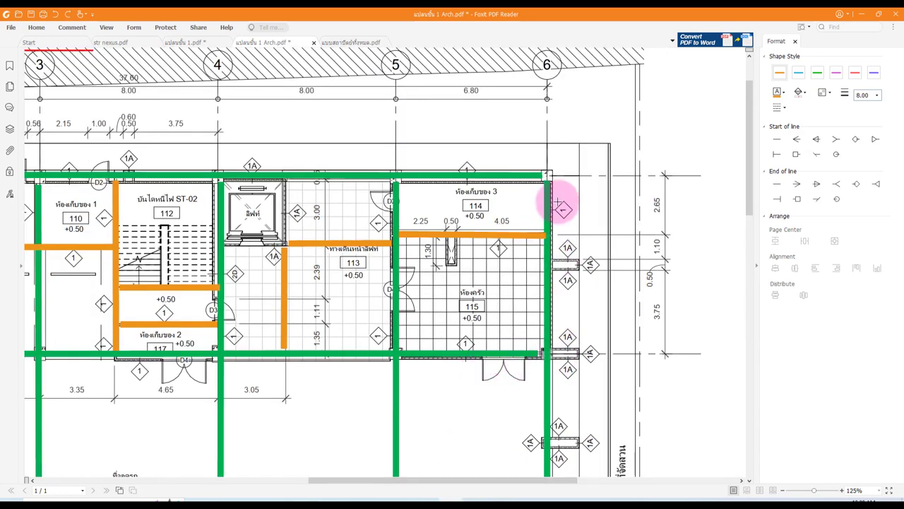
{"action": "scroll", "coordinate": [567, 228], "scroll_direction": "down", "scroll_amount": 1}
{"action": "scroll", "coordinate": [569, 230], "scroll_direction": "down", "scroll_amount": 2}
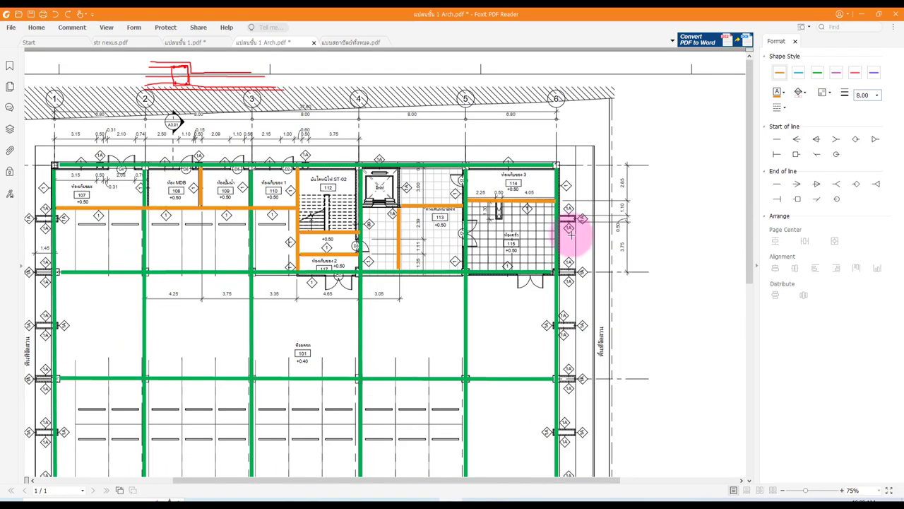
{"action": "left_click_drag", "start_coordinate": [422, 486], "coordinate": [360, 459]}
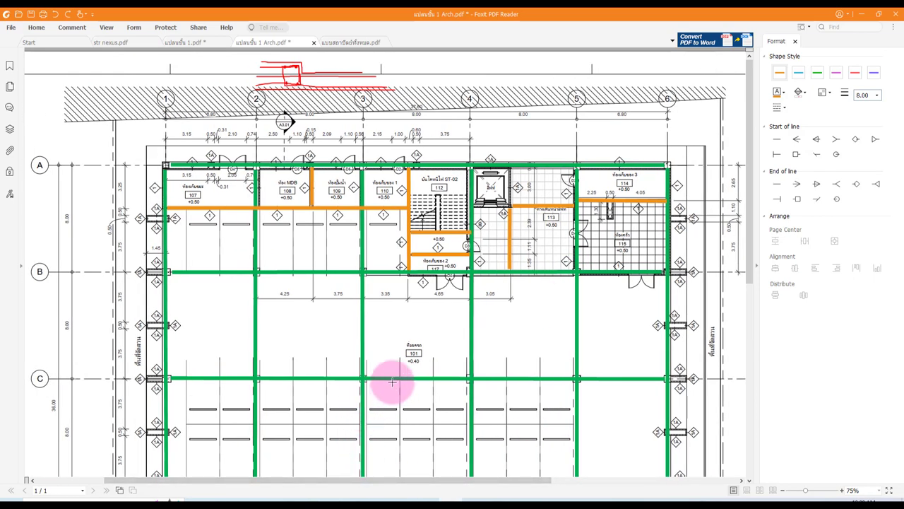
{"action": "scroll", "coordinate": [402, 325], "scroll_direction": "down", "scroll_amount": 3}
{"action": "scroll", "coordinate": [400, 327], "scroll_direction": "down", "scroll_amount": 2}
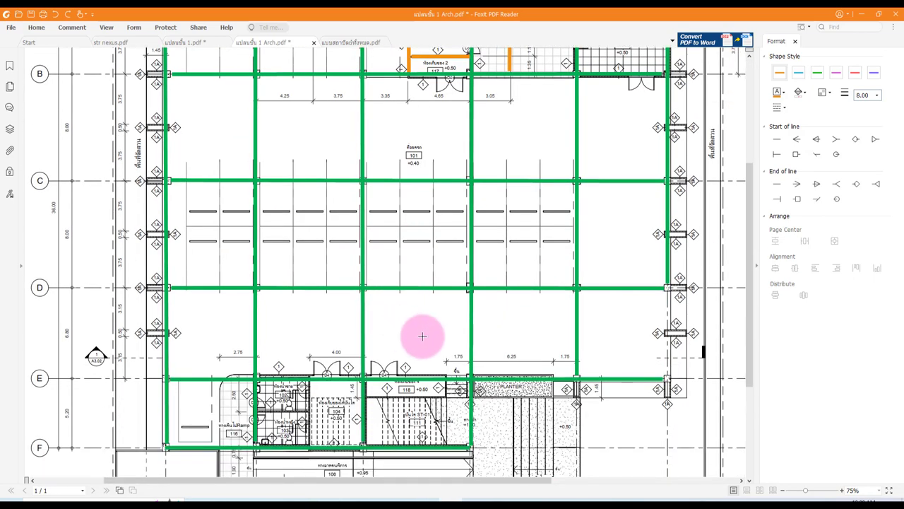
{"action": "scroll", "coordinate": [631, 378], "scroll_direction": "up", "scroll_amount": 4}
{"action": "scroll", "coordinate": [631, 378], "scroll_direction": "up", "scroll_amount": 2}
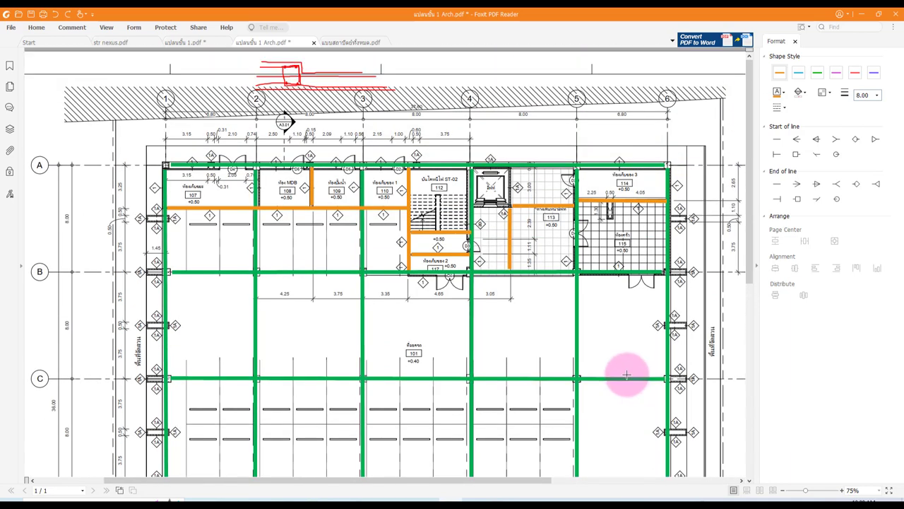
{"action": "scroll", "coordinate": [721, 304], "scroll_direction": "up", "scroll_amount": 2, "text": "ctrl"}
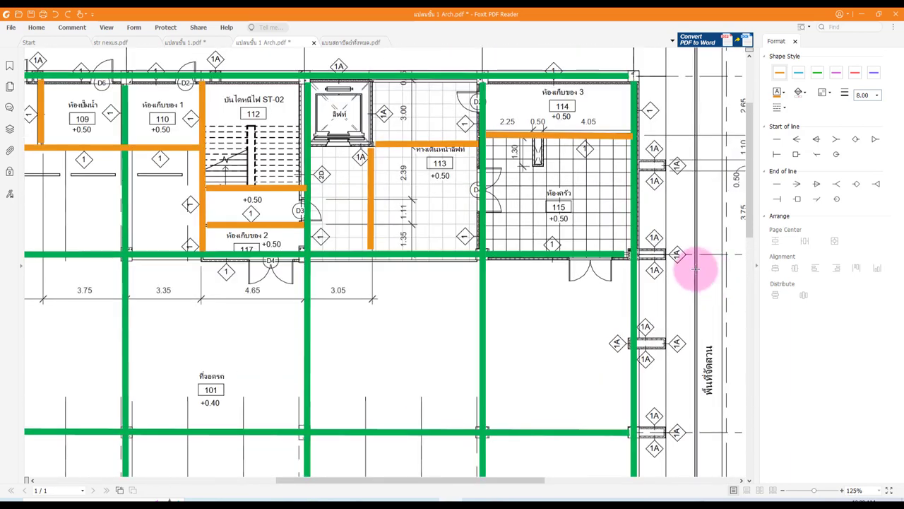
{"action": "scroll", "coordinate": [692, 265], "scroll_direction": "up", "scroll_amount": 2}
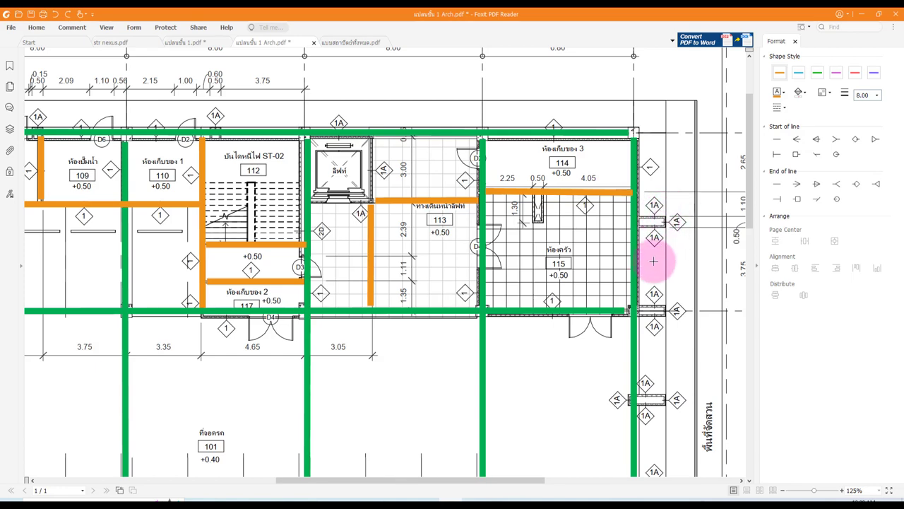
{"action": "scroll", "coordinate": [653, 342], "scroll_direction": "down", "scroll_amount": 2}
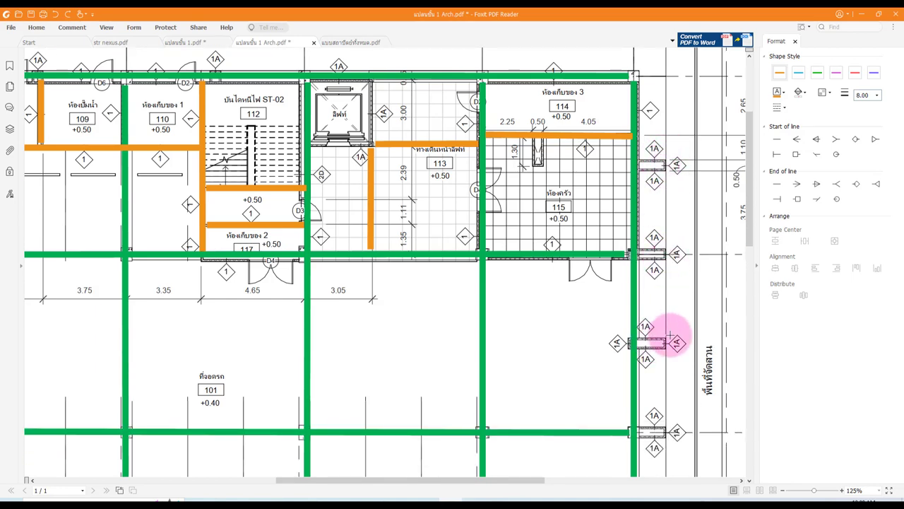
{"action": "scroll", "coordinate": [656, 299], "scroll_direction": "up", "scroll_amount": 3}
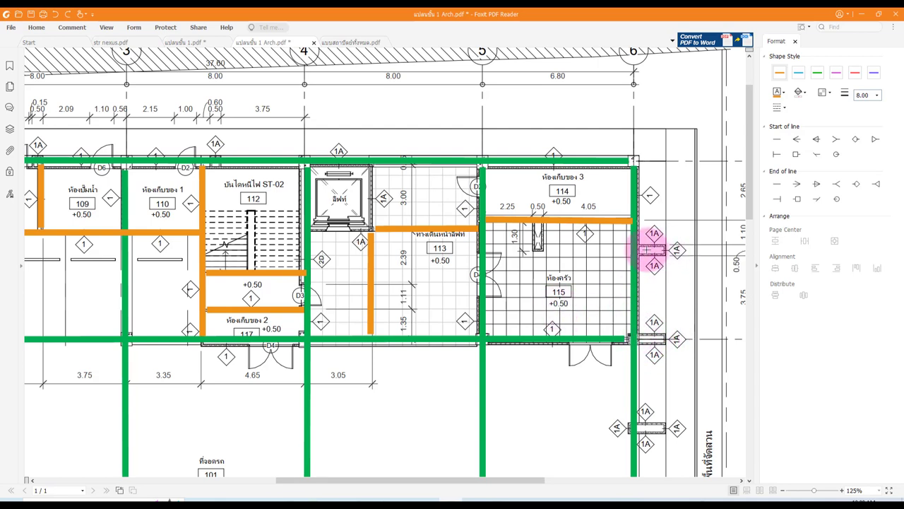
{"action": "scroll", "coordinate": [583, 267], "scroll_direction": "down", "scroll_amount": 1, "text": "ctrl"}
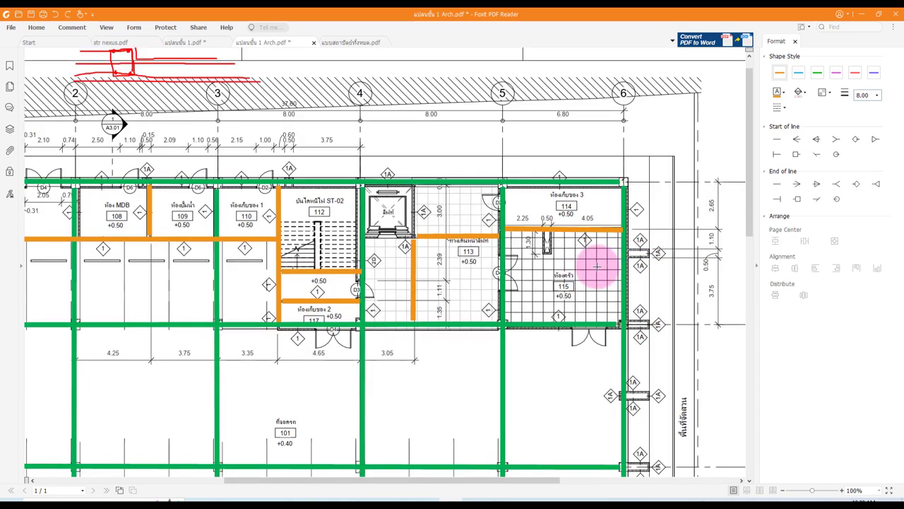
{"action": "scroll", "coordinate": [594, 261], "scroll_direction": "down", "scroll_amount": 1, "text": "ctrl"}
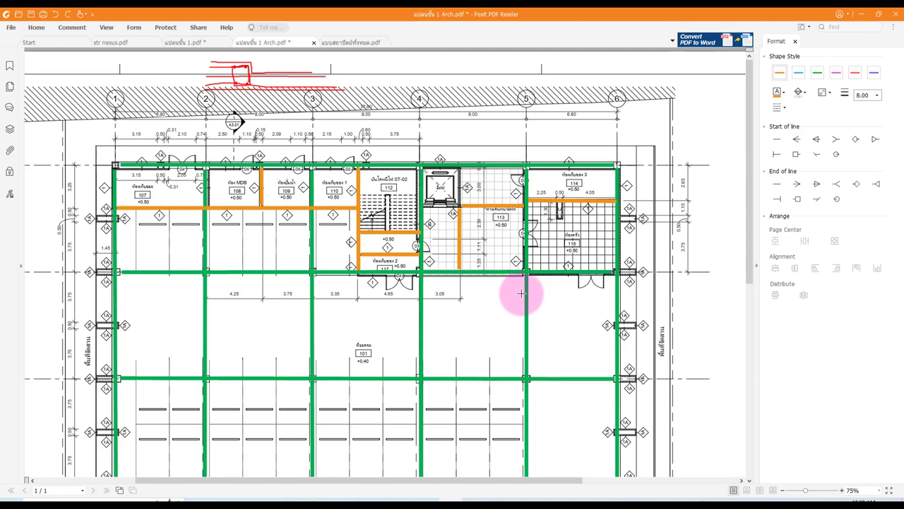
{"action": "scroll", "coordinate": [523, 291], "scroll_direction": "down", "scroll_amount": 2}
{"action": "scroll", "coordinate": [521, 288], "scroll_direction": "down", "scroll_amount": 2}
{"action": "scroll", "coordinate": [520, 287], "scroll_direction": "down", "scroll_amount": 1}
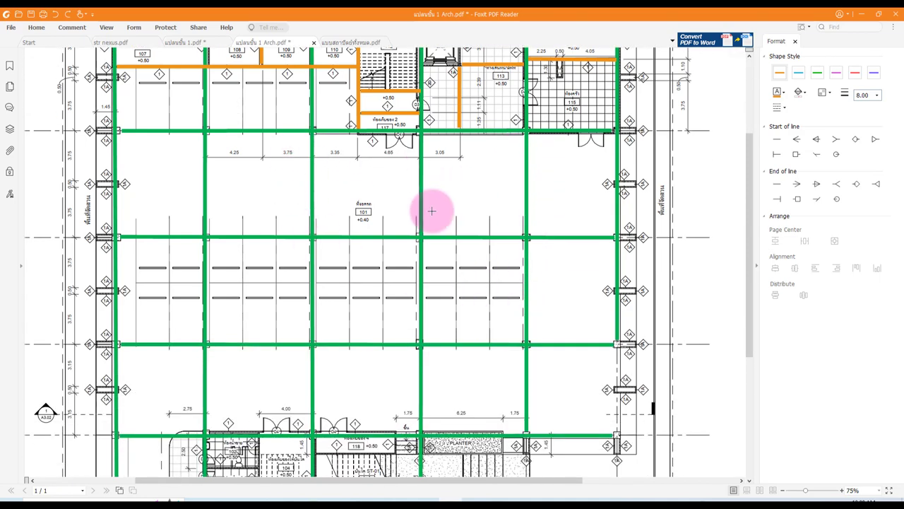
{"action": "scroll", "coordinate": [439, 270], "scroll_direction": "down", "scroll_amount": 2}
{"action": "scroll", "coordinate": [437, 273], "scroll_direction": "down", "scroll_amount": 2}
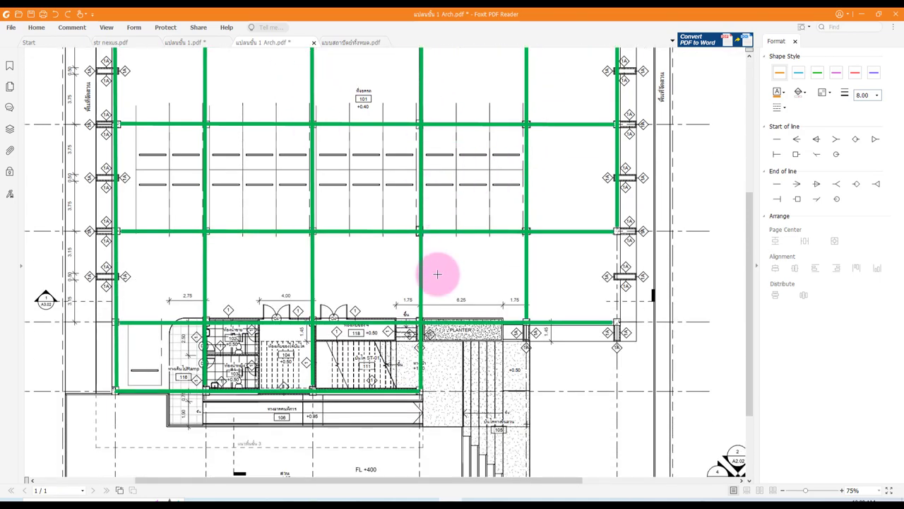
{"action": "scroll", "coordinate": [437, 273], "scroll_direction": "down", "scroll_amount": 1}
{"action": "left_click_drag", "start_coordinate": [414, 480], "coordinate": [353, 485]}
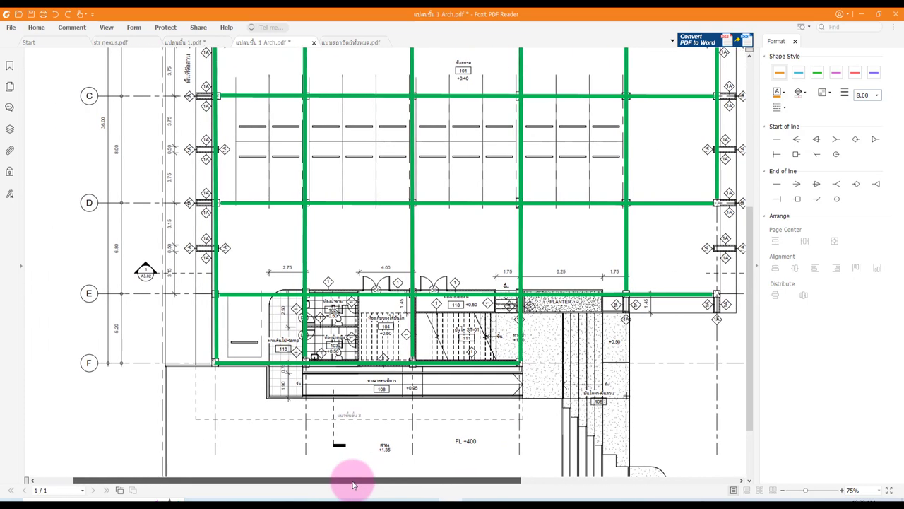
{"action": "scroll", "coordinate": [282, 346], "scroll_direction": "up", "scroll_amount": 3, "text": "ctrl"}
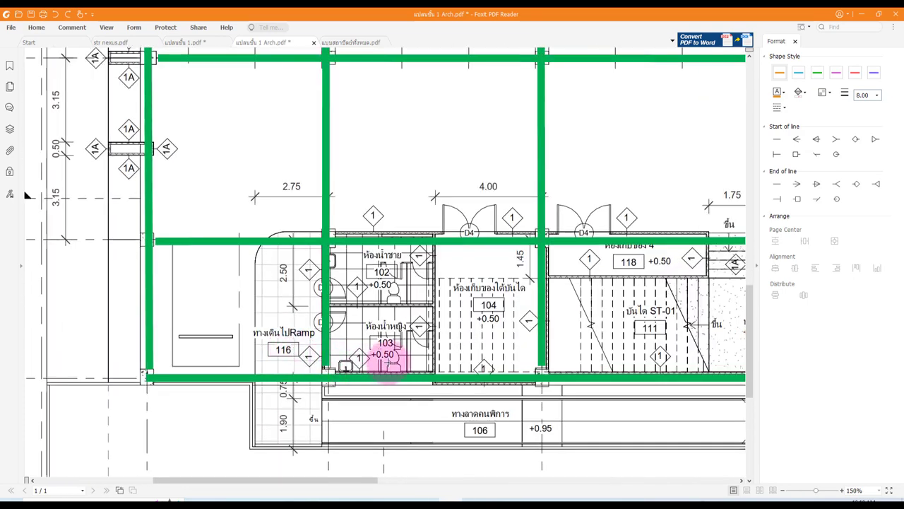
Draw an orange wall between toilets 102 and 103 and a vertical wall beside room 104.
{"action": "scroll", "coordinate": [397, 346], "scroll_direction": "up", "scroll_amount": 1, "text": "ctrl"}
{"action": "scroll", "coordinate": [402, 346], "scroll_direction": "down", "scroll_amount": 1, "text": "ctrl"}
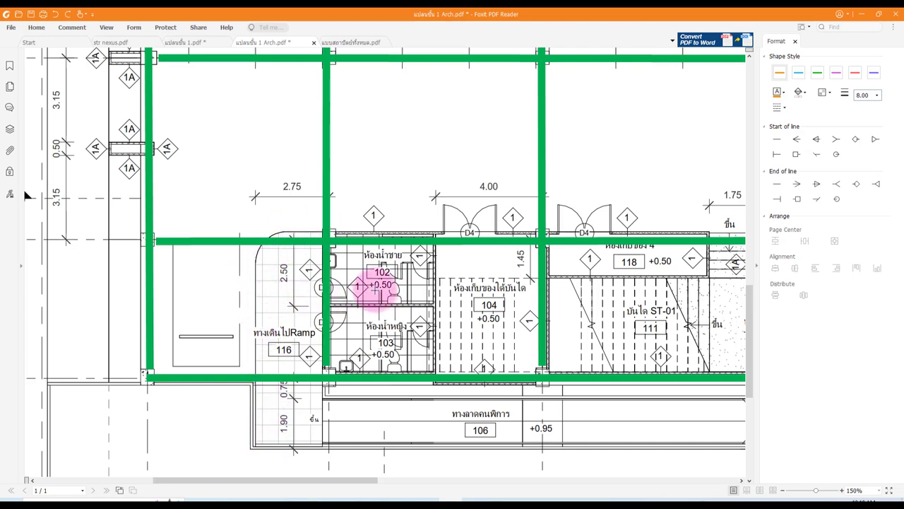
{"action": "scroll", "coordinate": [353, 286], "scroll_direction": "up", "scroll_amount": 1}
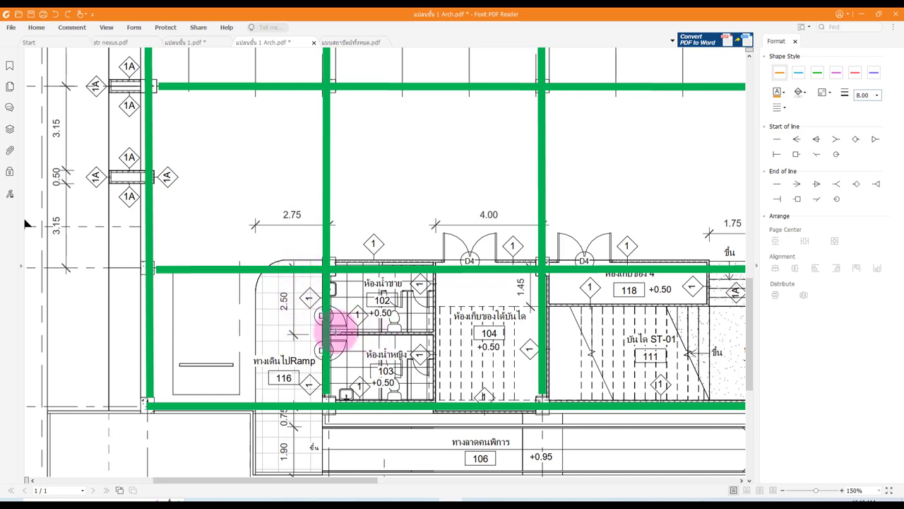
{"action": "left_click_drag", "start_coordinate": [332, 332], "coordinate": [434, 332]}
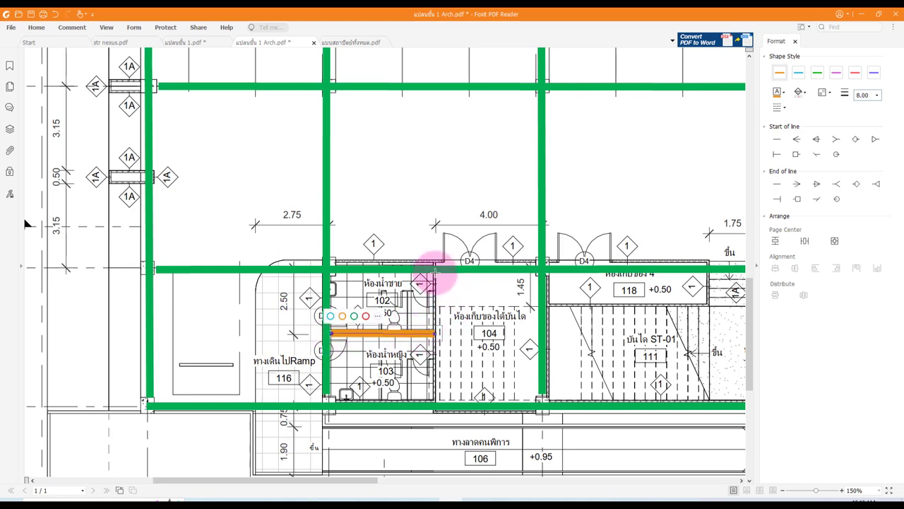
{"action": "left_click_drag", "start_coordinate": [434, 276], "coordinate": [436, 401]}
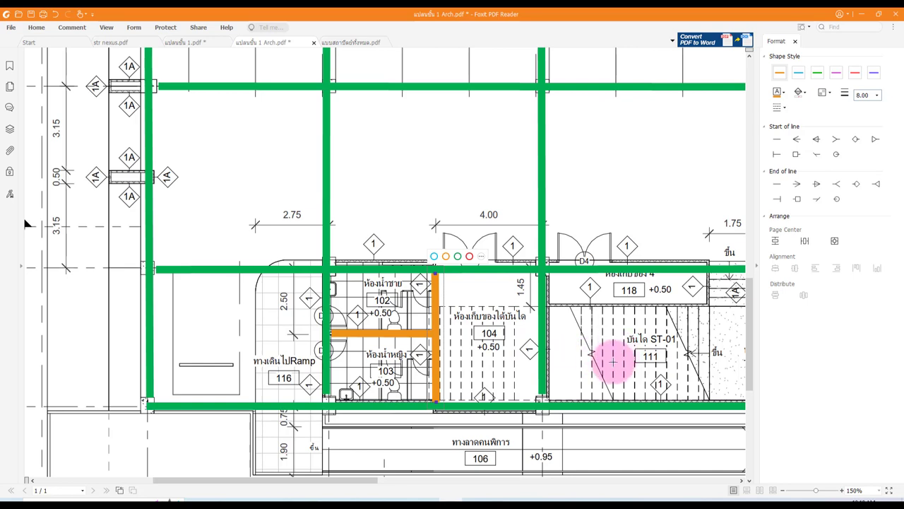
{"action": "left_click_drag", "start_coordinate": [345, 481], "coordinate": [415, 481]}
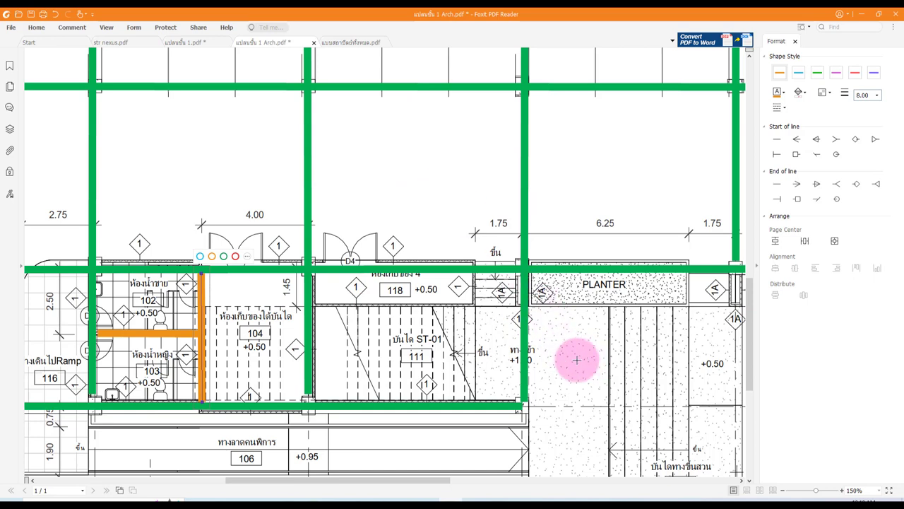
Undo an accidental shift of a vertical green grid line.
{"action": "scroll", "coordinate": [576, 358], "scroll_direction": "down", "scroll_amount": 2, "text": "ctrl"}
{"action": "scroll", "coordinate": [573, 357], "scroll_direction": "up", "scroll_amount": 3}
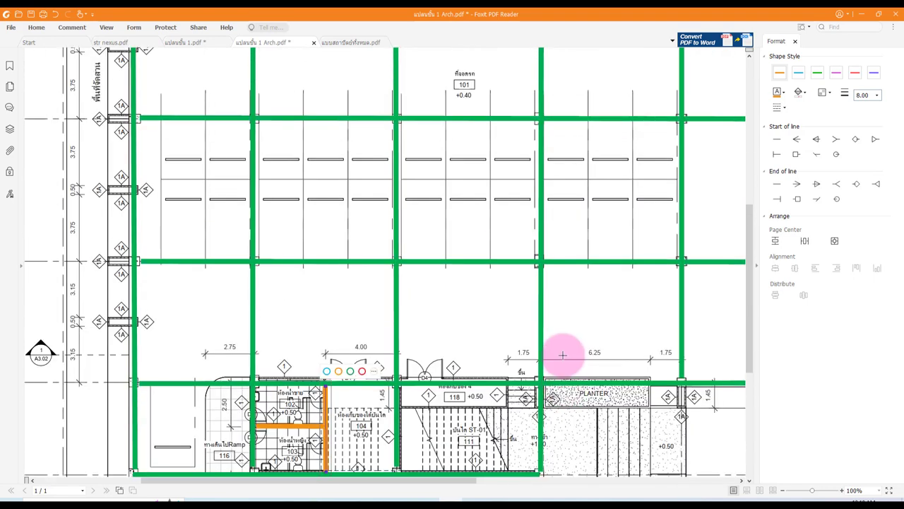
{"action": "scroll", "coordinate": [572, 357], "scroll_direction": "down", "scroll_amount": 2}
{"action": "scroll", "coordinate": [595, 364], "scroll_direction": "up", "scroll_amount": 1, "text": "ctrl"}
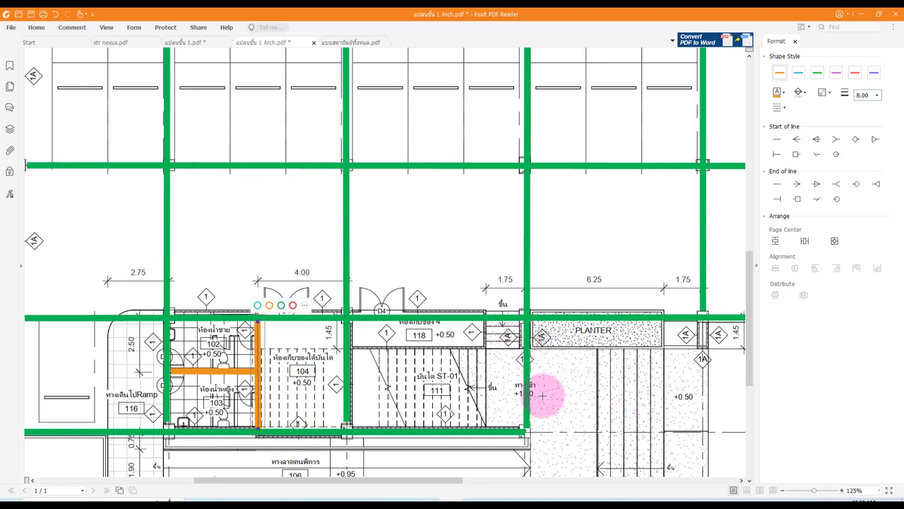
{"action": "left_click_drag", "start_coordinate": [526, 391], "coordinate": [542, 390]}
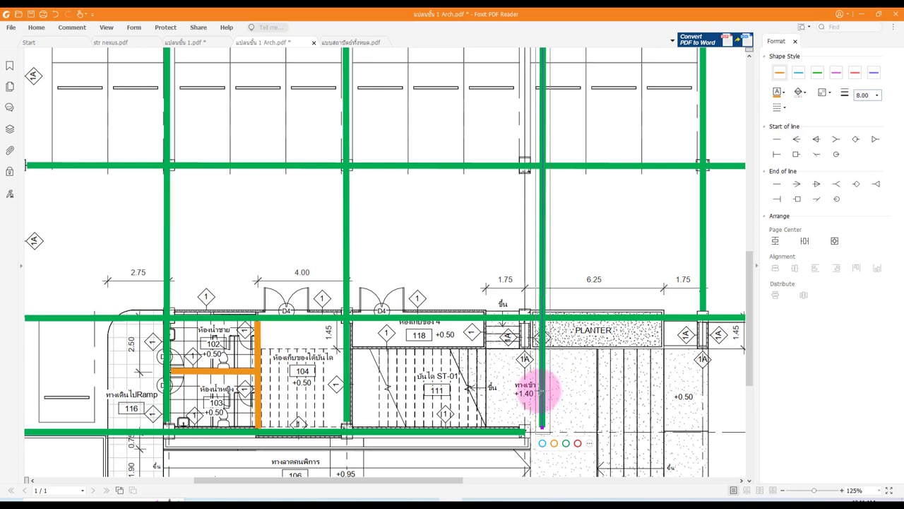
{"action": "key", "text": "ctrl+z"}
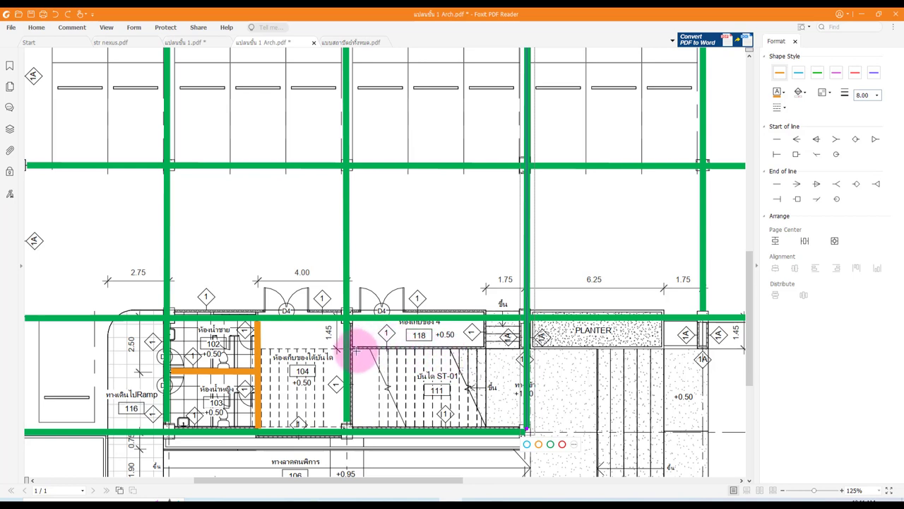
Draw orange walls under room 118 and the PLANTER, plus a short vertical piece beside room 118.
{"action": "left_click_drag", "start_coordinate": [351, 347], "coordinate": [526, 348]}
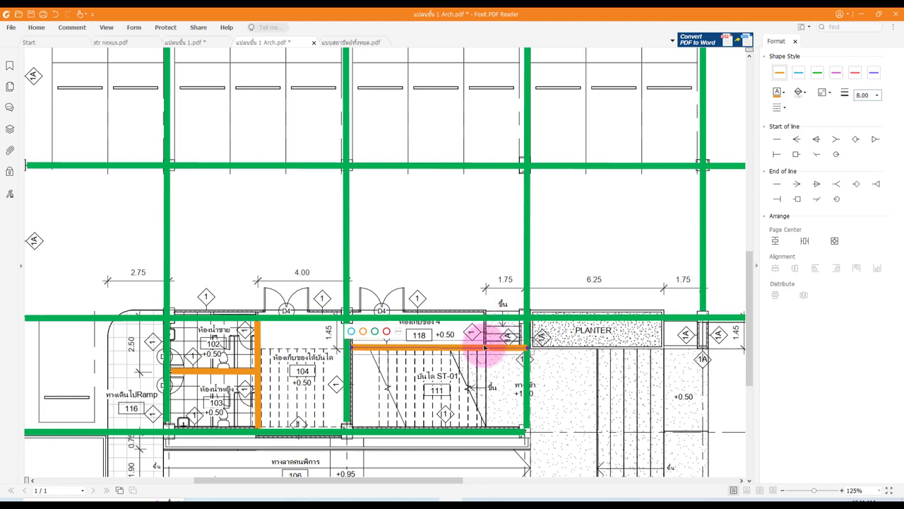
{"action": "left_click_drag", "start_coordinate": [486, 349], "coordinate": [484, 319]}
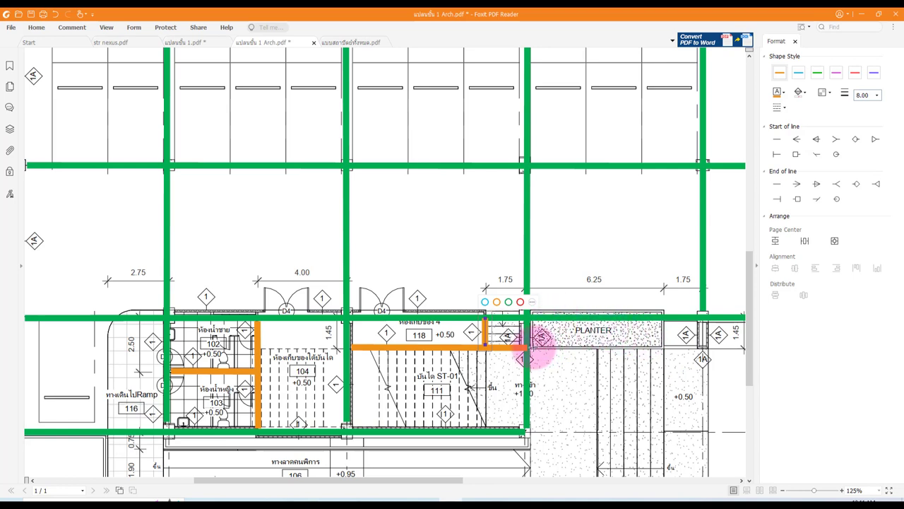
{"action": "left_click_drag", "start_coordinate": [537, 347], "coordinate": [698, 346]}
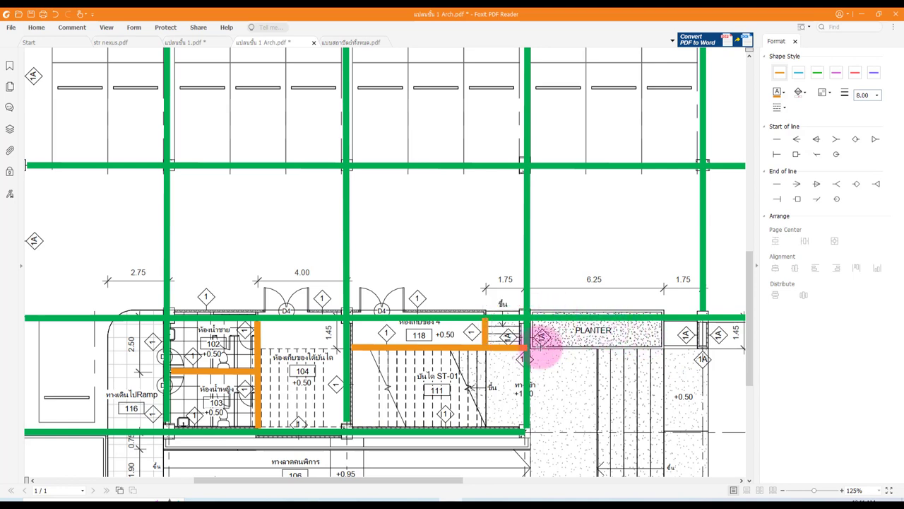
{"action": "left_click", "coordinate": [703, 346]}
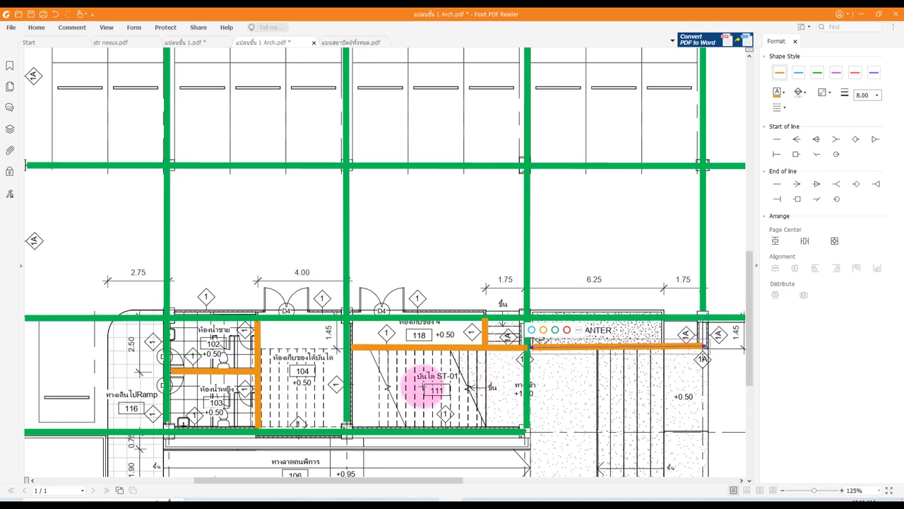
{"action": "left_click_drag", "start_coordinate": [405, 484], "coordinate": [519, 477]}
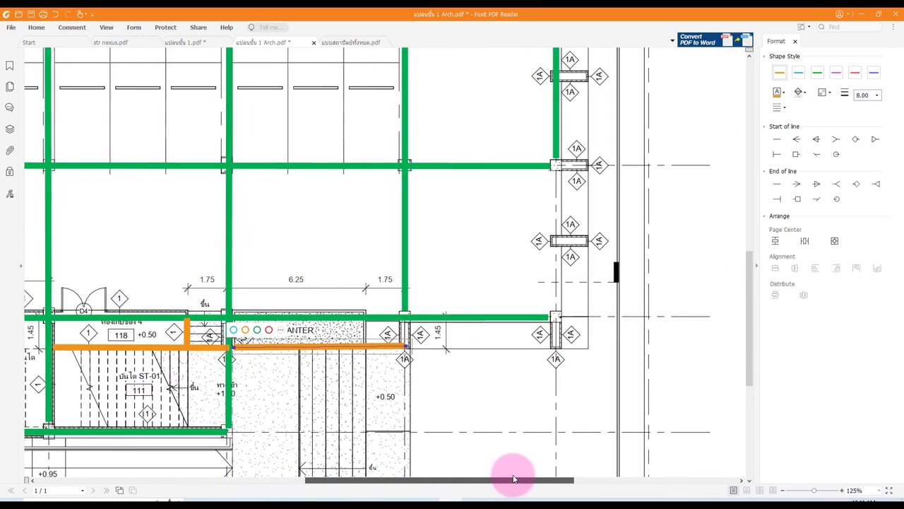
Zoom to 200% and draw vertical orange lines at the PLANTER's right end and middle.
{"action": "scroll", "coordinate": [342, 351], "scroll_direction": "up", "scroll_amount": 2, "text": "ctrl"}
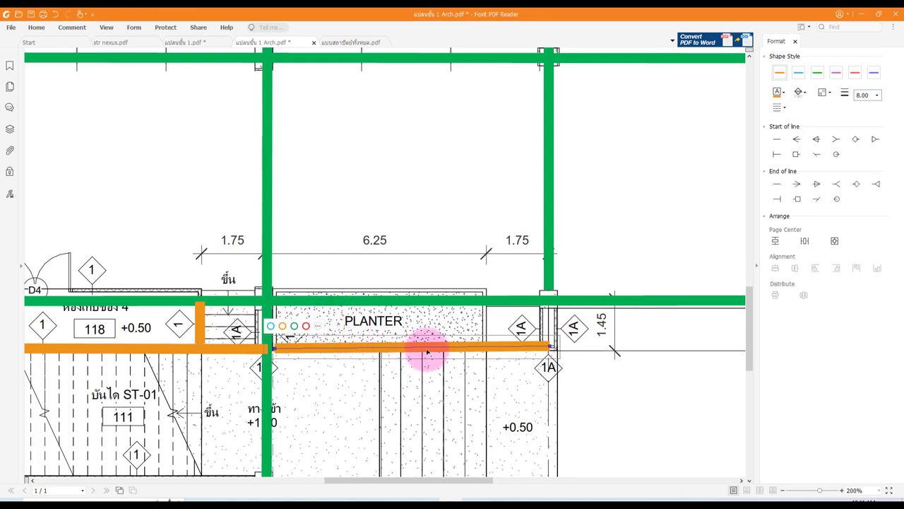
{"action": "left_click_drag", "start_coordinate": [551, 318], "coordinate": [551, 345]}
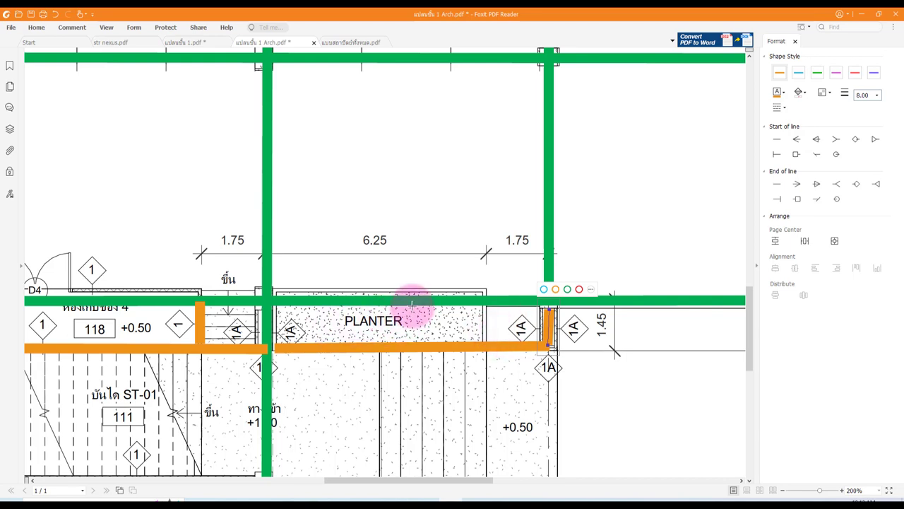
{"action": "left_click_drag", "start_coordinate": [412, 305], "coordinate": [412, 345]}
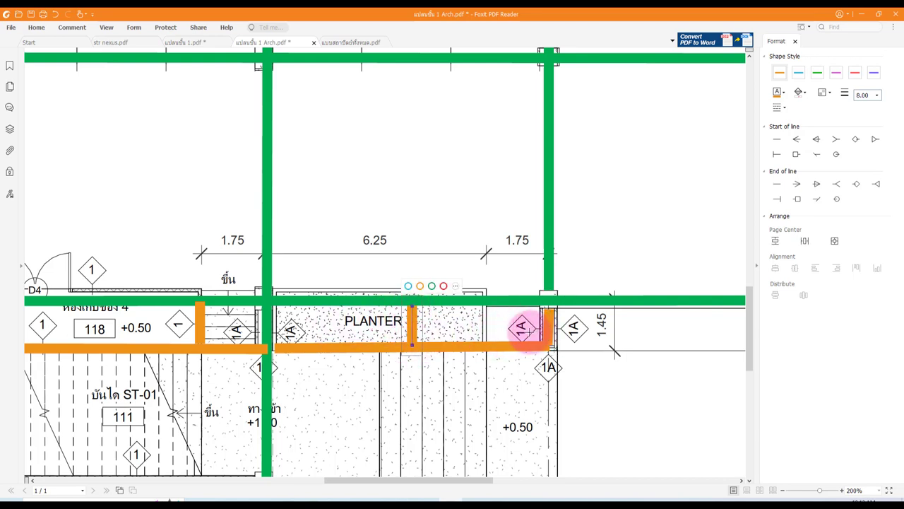
Delete the extra middle PLANTER line and move the view to ramp room 116.
{"action": "key", "text": "Delete"}
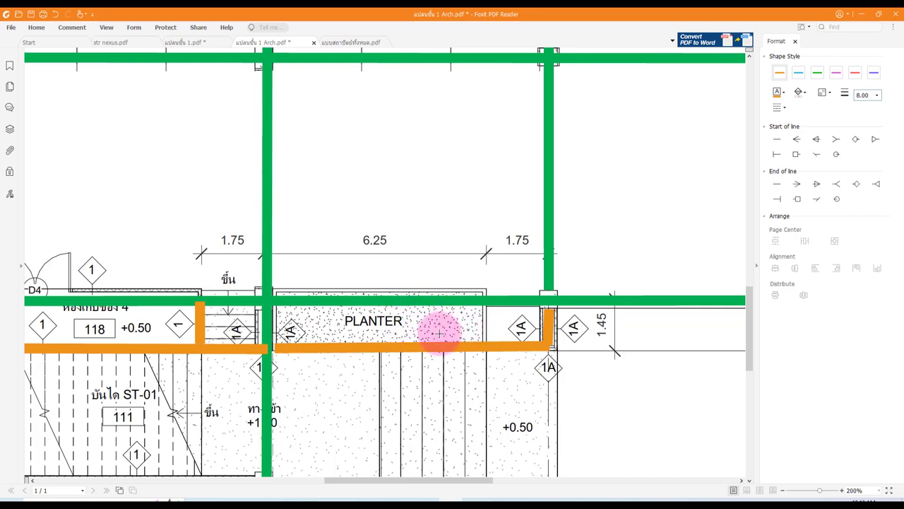
{"action": "scroll", "coordinate": [477, 371], "scroll_direction": "down", "scroll_amount": 3}
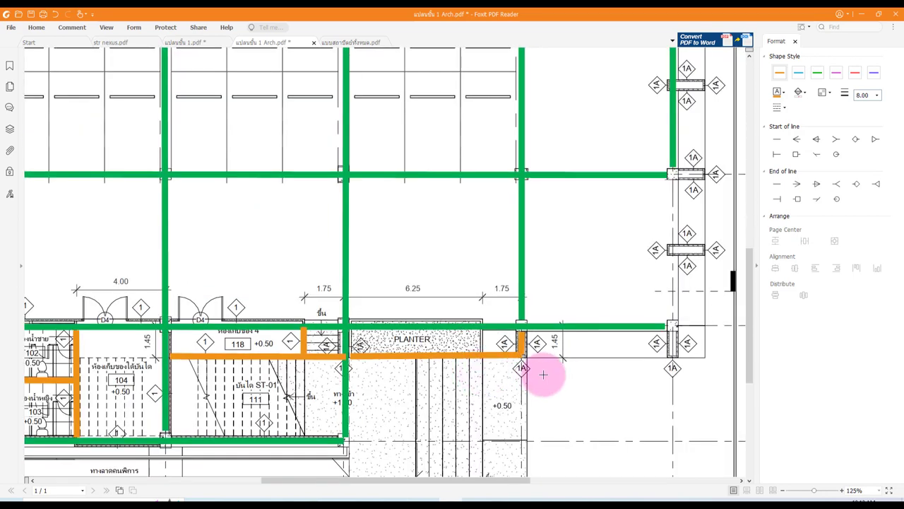
{"action": "left_click_drag", "start_coordinate": [499, 484], "coordinate": [339, 481]}
{"action": "scroll", "coordinate": [310, 391], "scroll_direction": "down", "scroll_amount": 3}
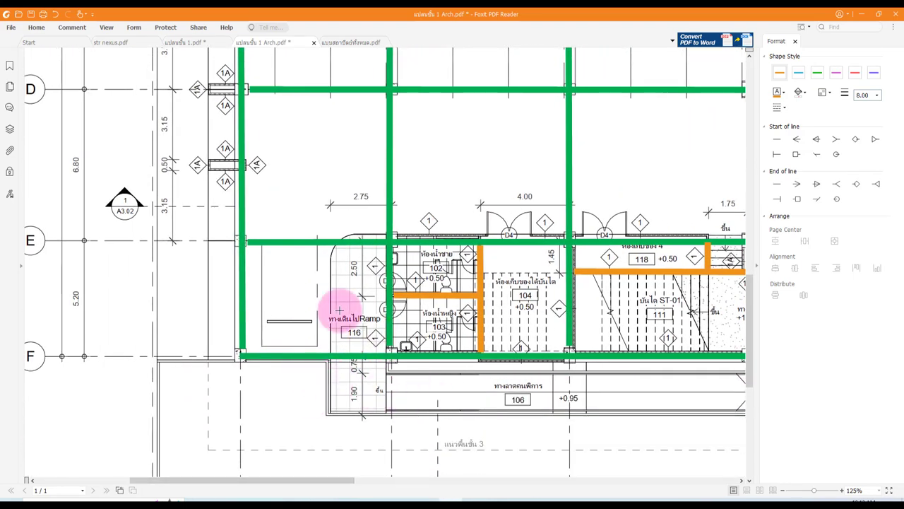
{"action": "scroll", "coordinate": [333, 313], "scroll_direction": "up", "scroll_amount": 1}
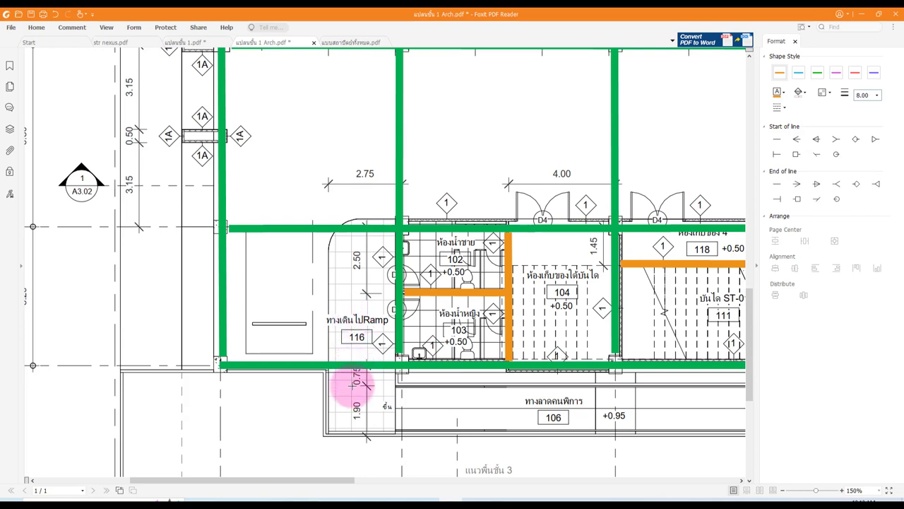
{"action": "scroll", "coordinate": [395, 367], "scroll_direction": "down", "scroll_amount": 2}
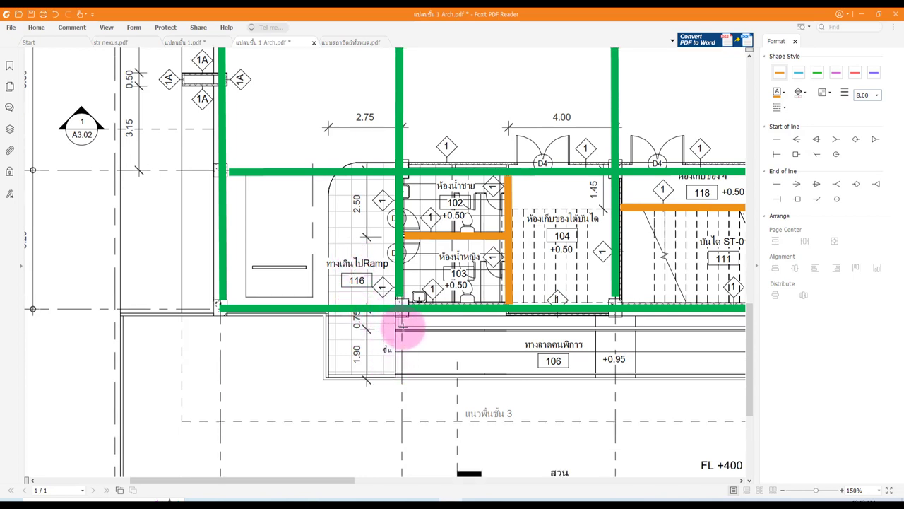
{"action": "scroll", "coordinate": [400, 375], "scroll_direction": "down", "scroll_amount": 2}
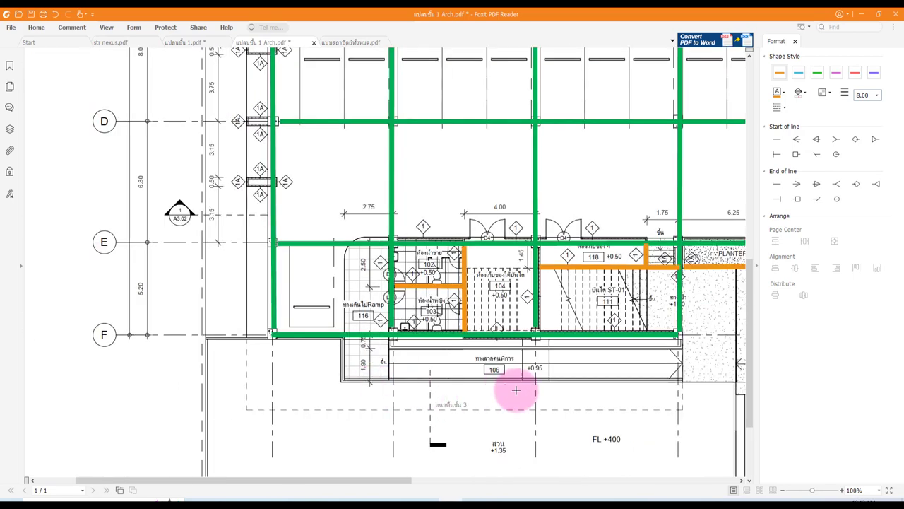
{"action": "scroll", "coordinate": [501, 387], "scroll_direction": "down", "scroll_amount": 1}
{"action": "scroll", "coordinate": [238, 256], "scroll_direction": "up", "scroll_amount": 1}
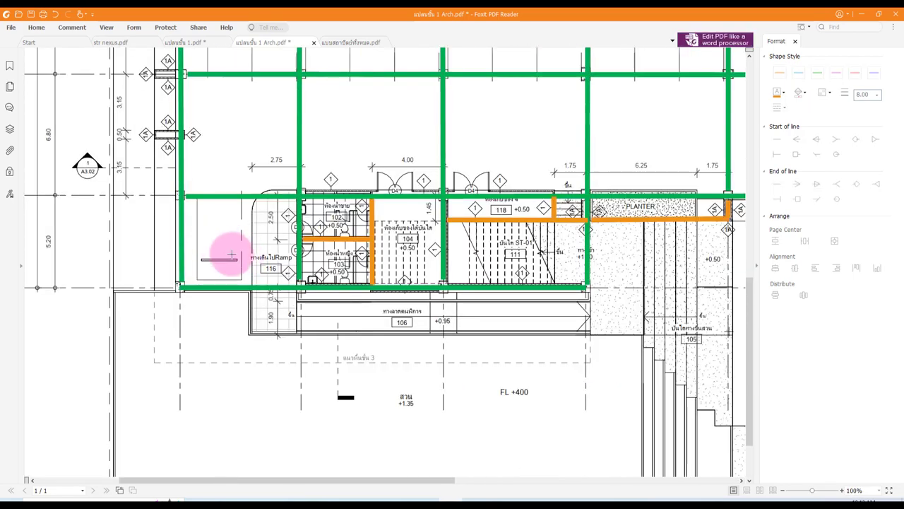
{"action": "scroll", "coordinate": [231, 254], "scroll_direction": "up", "scroll_amount": 2}
Draw a vertical orange wall beside ramp room 116 spanning the two green grid lines.
{"action": "left_click", "coordinate": [269, 141]}
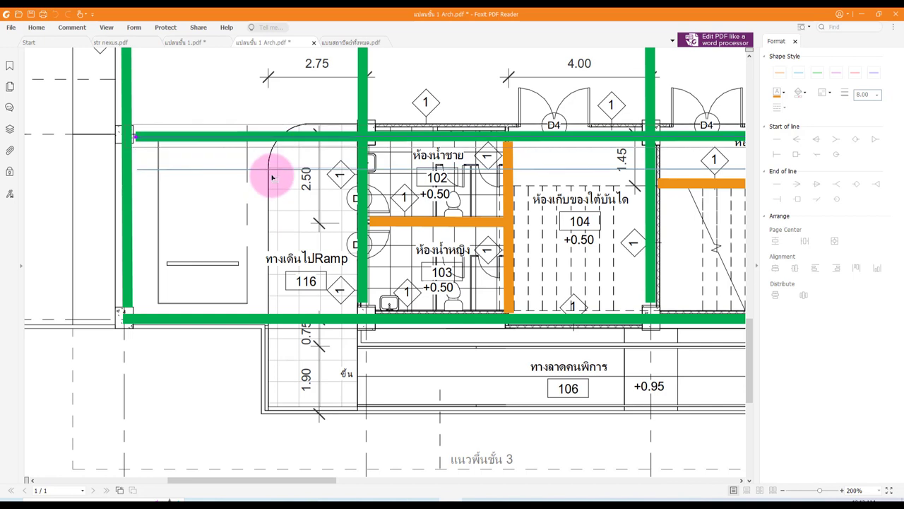
{"action": "mouse_move", "coordinate": [267, 312]}
{"action": "left_mouse_down"}
{"action": "mouse_move", "coordinate": [257, 161]}
{"action": "mouse_move", "coordinate": [270, 139]}
{"action": "left_mouse_up"}
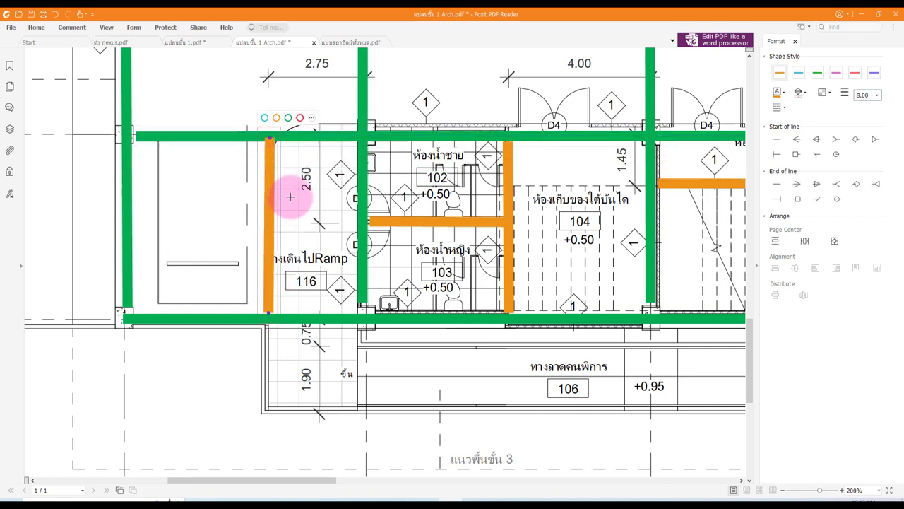
{"action": "left_click", "coordinate": [272, 296]}
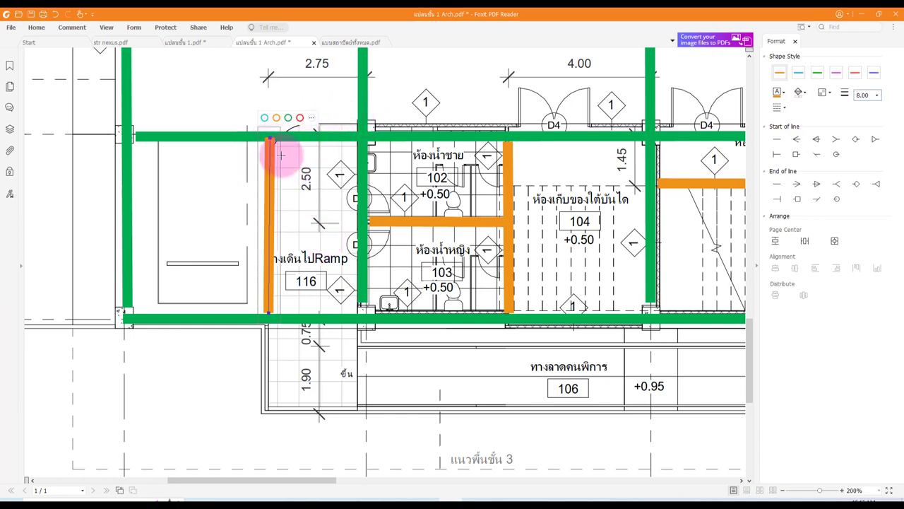
Draw vertical orange walls below the grid line at room 106's left end, the ramp corridor and its right end.
{"action": "scroll", "coordinate": [318, 300], "scroll_direction": "down", "scroll_amount": 1}
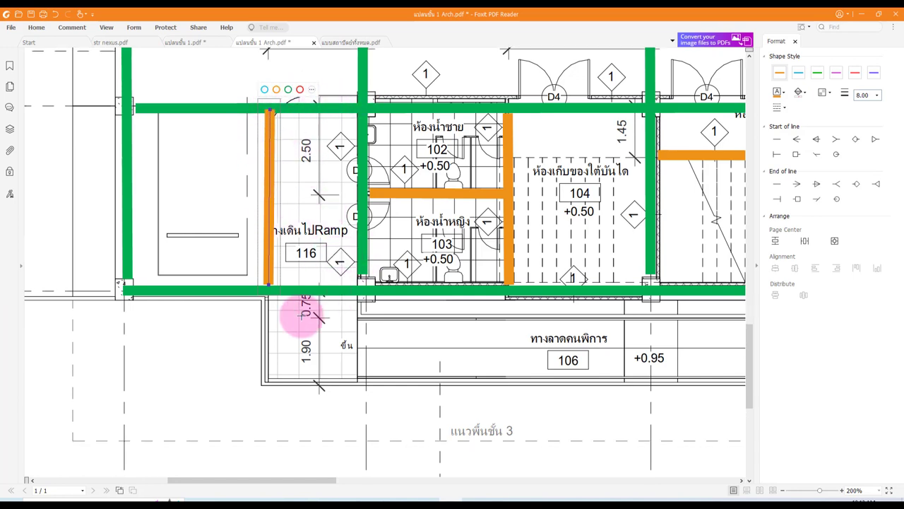
{"action": "left_click_drag", "start_coordinate": [269, 297], "coordinate": [268, 381]}
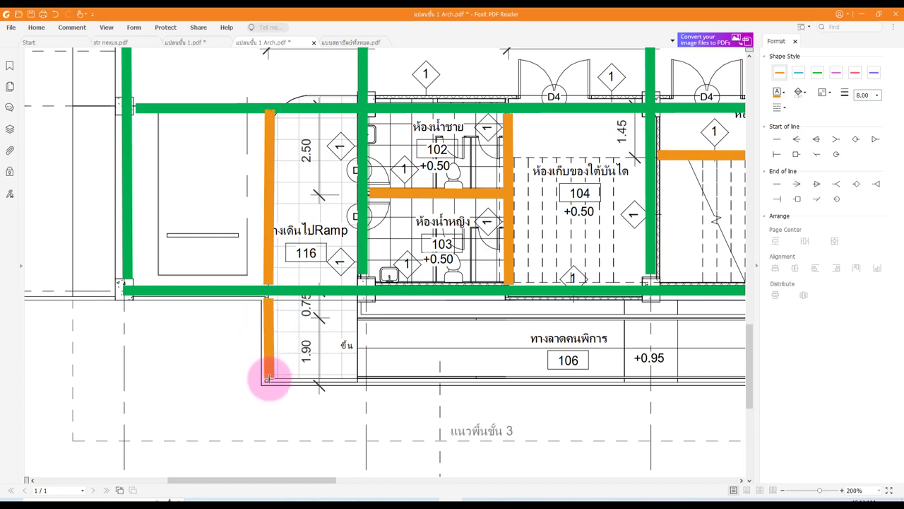
{"action": "left_click_drag", "start_coordinate": [361, 305], "coordinate": [359, 376]}
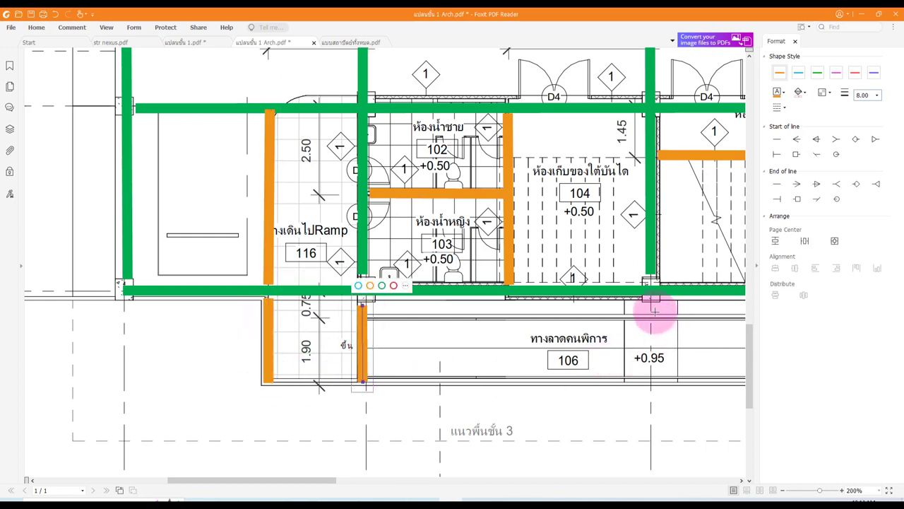
{"action": "left_click_drag", "start_coordinate": [650, 305], "coordinate": [650, 325]}
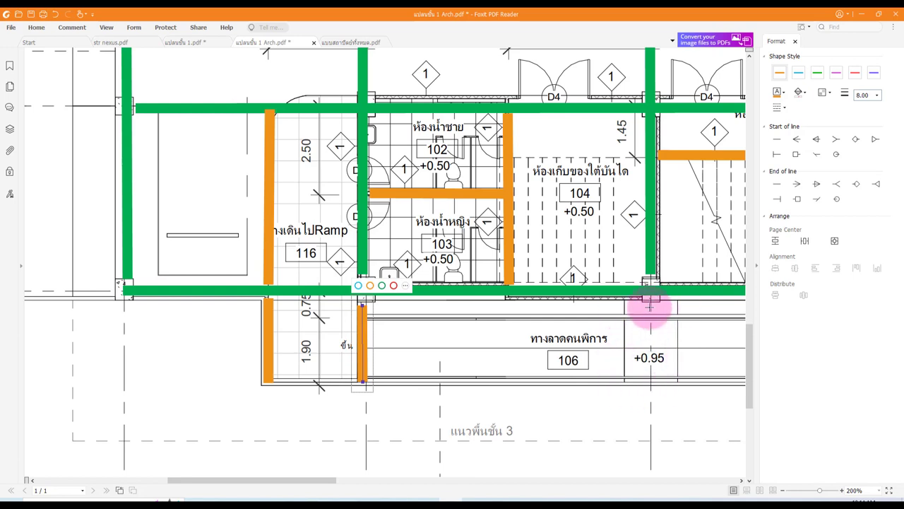
{"action": "left_click_drag", "start_coordinate": [650, 298], "coordinate": [650, 358]}
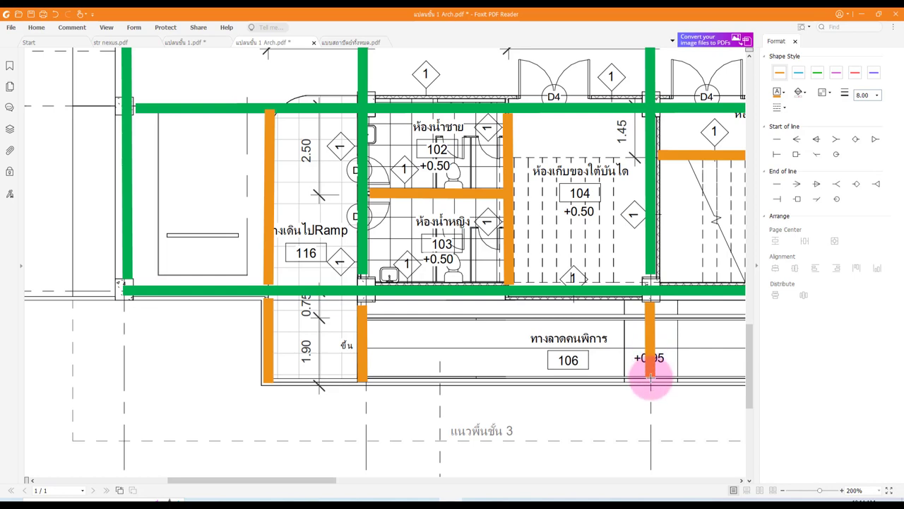
{"action": "left_click_drag", "start_coordinate": [323, 480], "coordinate": [406, 480]}
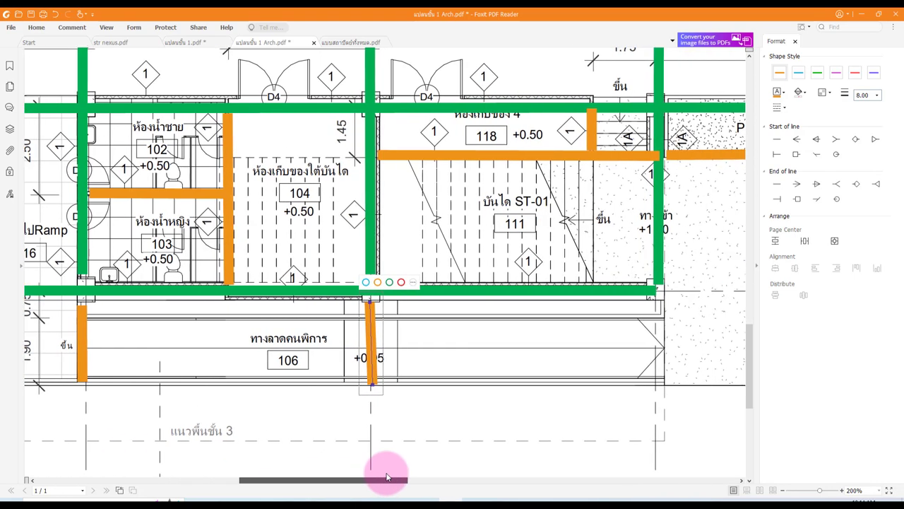
{"action": "left_click_drag", "start_coordinate": [576, 300], "coordinate": [577, 368]}
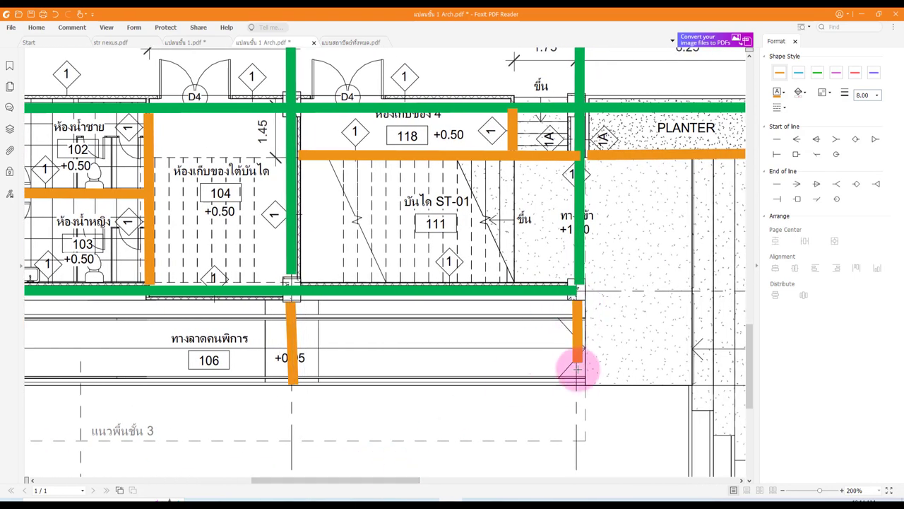
{"action": "scroll", "coordinate": [460, 433], "scroll_direction": "down", "scroll_amount": 2, "text": "ctrl"}
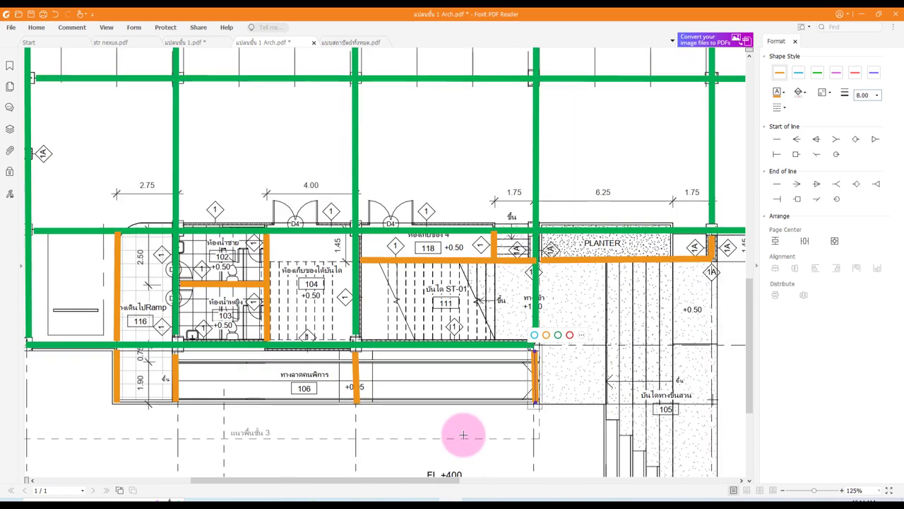
{"action": "scroll", "coordinate": [628, 269], "scroll_direction": "up", "scroll_amount": 2, "text": "ctrl"}
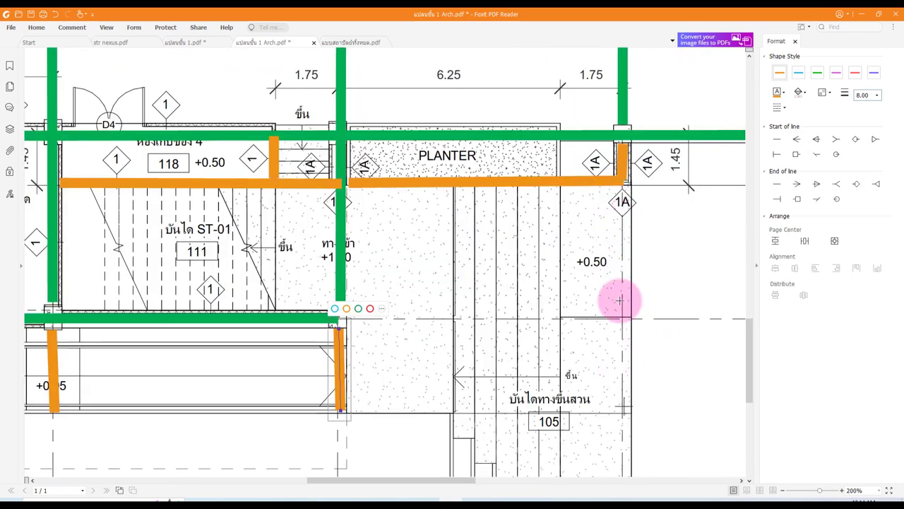
{"action": "scroll", "coordinate": [617, 304], "scroll_direction": "down", "scroll_amount": 2, "text": "ctrl"}
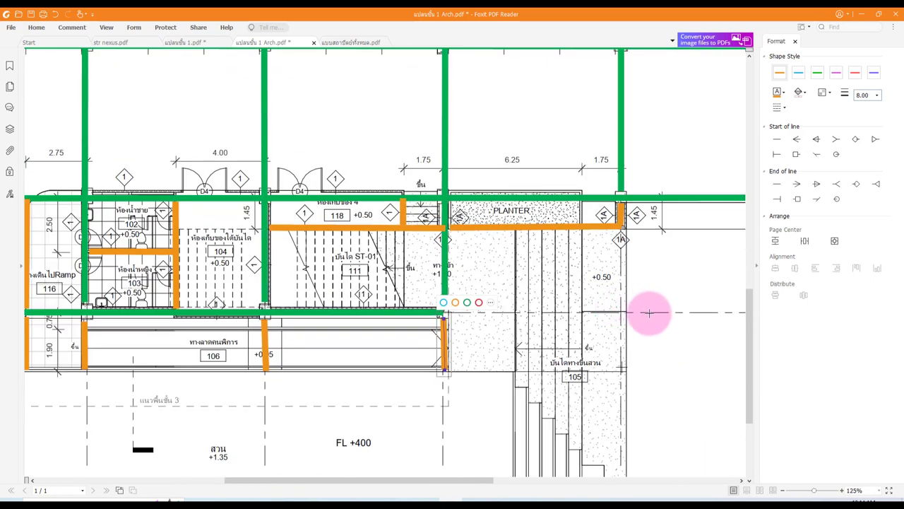
{"action": "scroll", "coordinate": [649, 312], "scroll_direction": "down", "scroll_amount": 2}
{"action": "scroll", "coordinate": [650, 312], "scroll_direction": "down", "scroll_amount": 1}
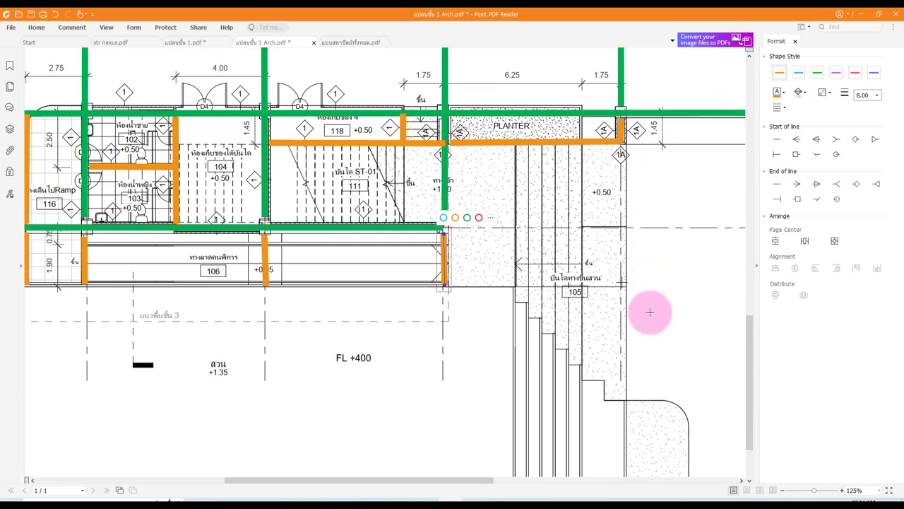
{"action": "scroll", "coordinate": [646, 308], "scroll_direction": "up", "scroll_amount": 1, "text": "ctrl"}
{"action": "scroll", "coordinate": [621, 290], "scroll_direction": "up", "scroll_amount": 2, "text": "ctrl"}
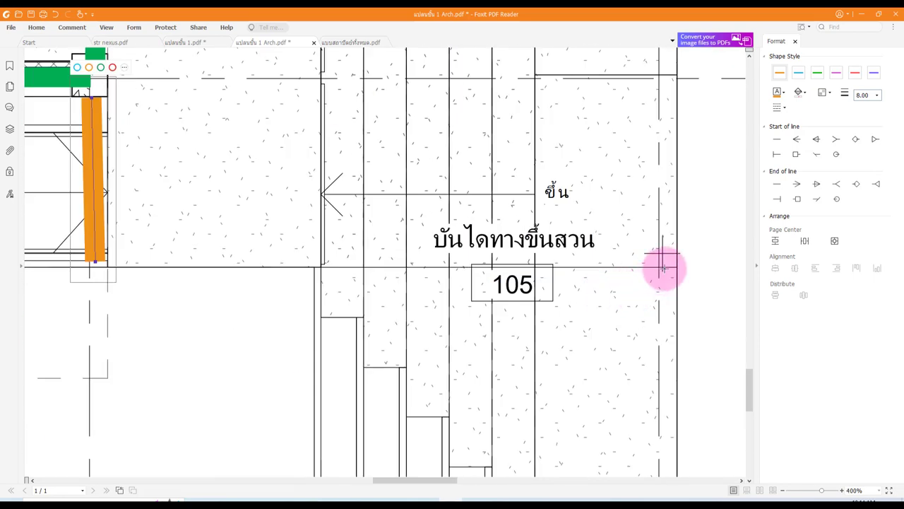
{"action": "scroll", "coordinate": [594, 301], "scroll_direction": "down", "scroll_amount": 2, "text": "ctrl"}
{"action": "scroll", "coordinate": [593, 299], "scroll_direction": "up", "scroll_amount": 1}
{"action": "scroll", "coordinate": [565, 254], "scroll_direction": "up", "scroll_amount": 1}
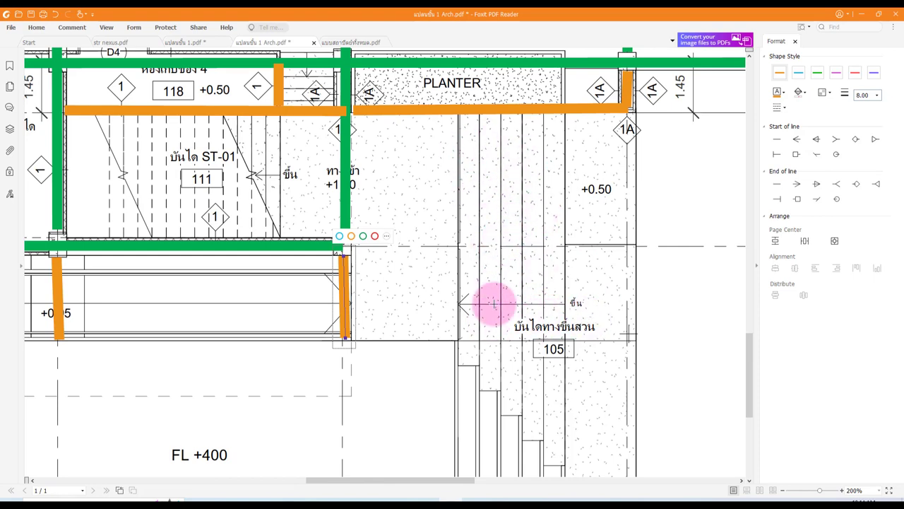
{"action": "scroll", "coordinate": [503, 291], "scroll_direction": "down", "scroll_amount": 1, "text": "ctrl"}
{"action": "scroll", "coordinate": [517, 283], "scroll_direction": "down", "scroll_amount": 1, "text": "ctrl"}
{"action": "scroll", "coordinate": [541, 242], "scroll_direction": "down", "scroll_amount": 1}
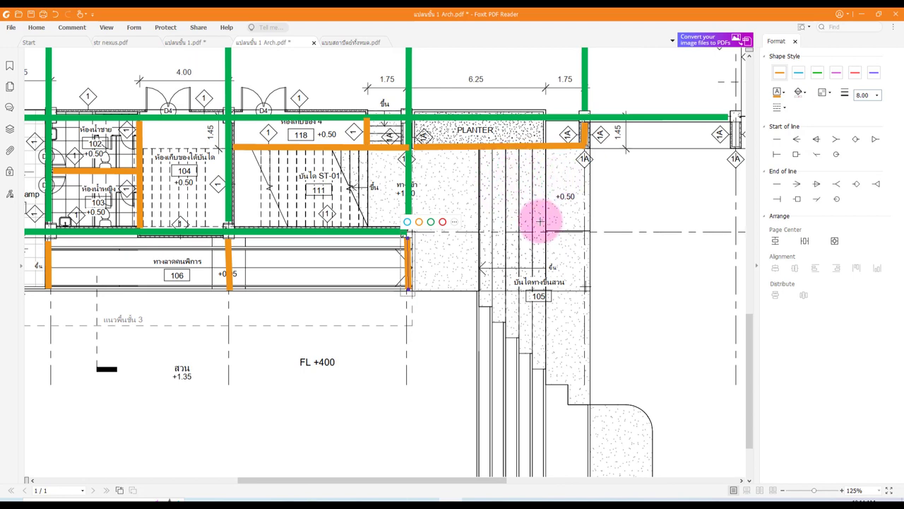
{"action": "scroll", "coordinate": [536, 191], "scroll_direction": "up", "scroll_amount": 1}
{"action": "scroll", "coordinate": [505, 178], "scroll_direction": "down", "scroll_amount": 1}
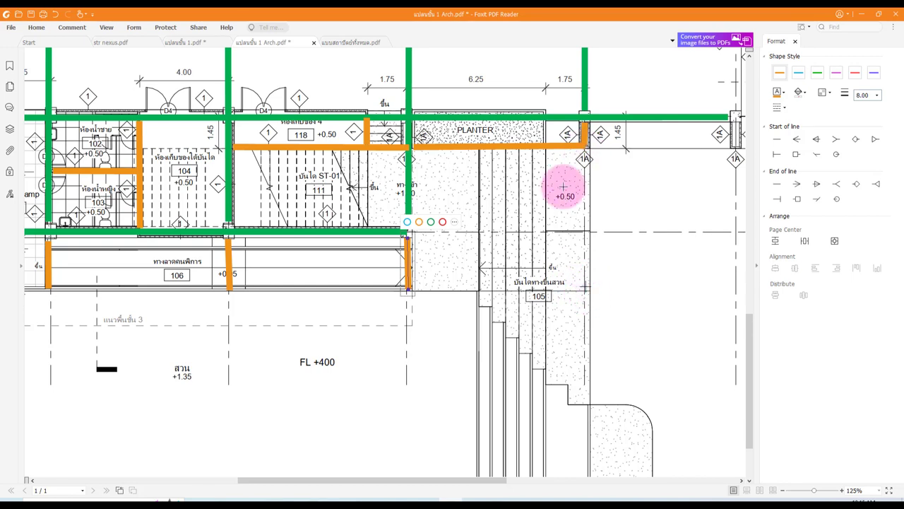
Draw orange right and bottom wall lines around stair 105 and adjust the line under the PLANTER.
{"action": "left_click_drag", "start_coordinate": [585, 158], "coordinate": [586, 289]}
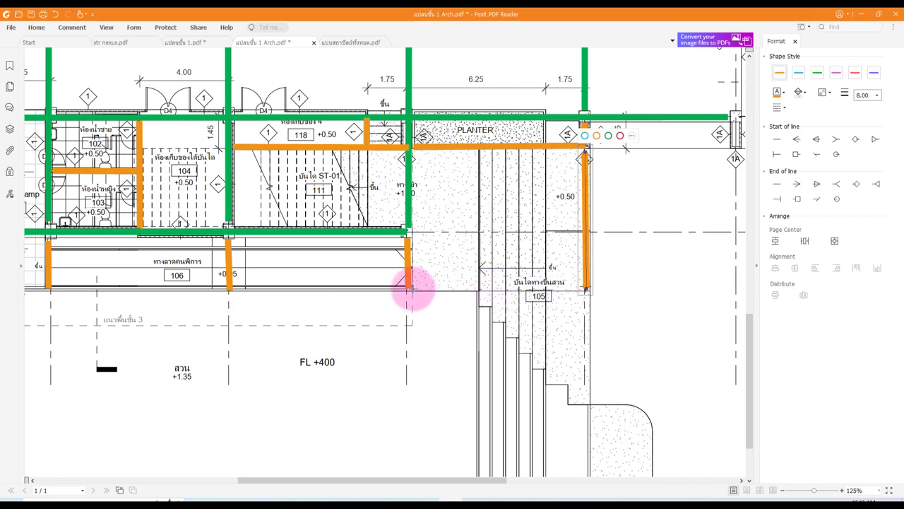
{"action": "left_click_drag", "start_coordinate": [409, 288], "coordinate": [591, 289]}
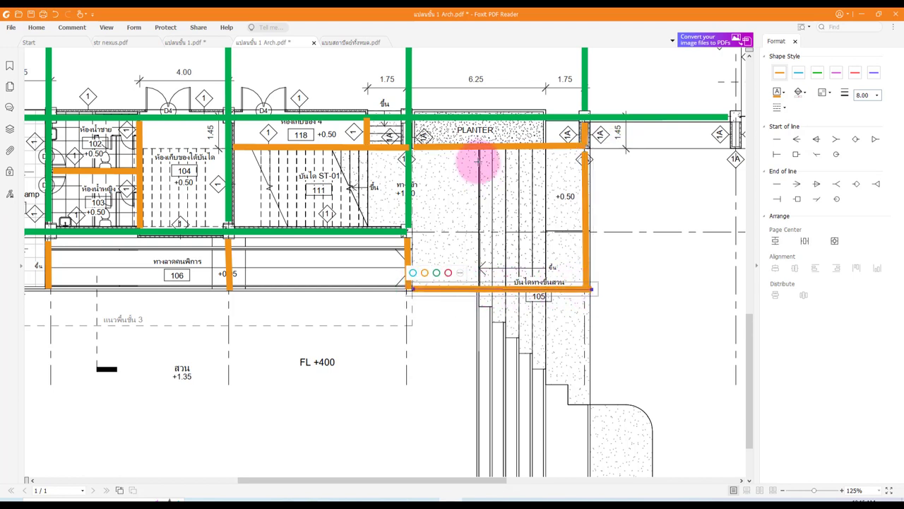
{"action": "left_click_drag", "start_coordinate": [478, 147], "coordinate": [477, 149]}
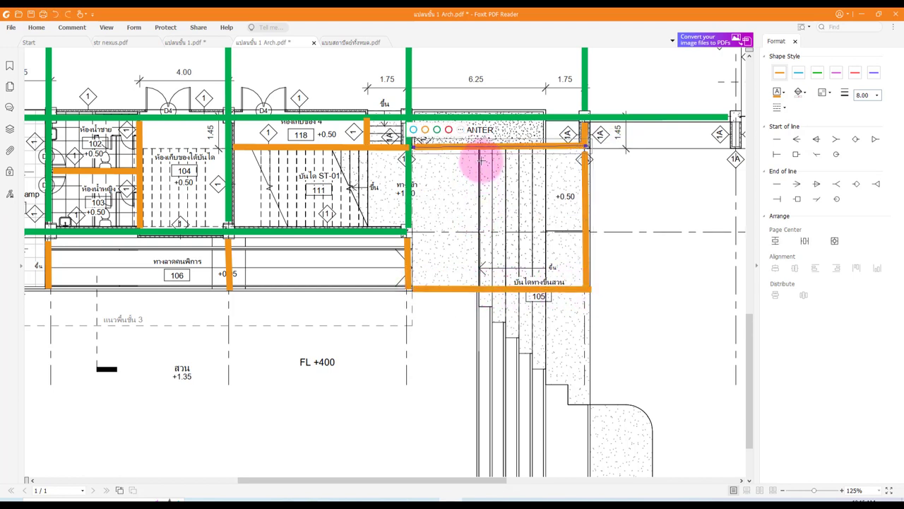
Add two orange vertical lines running through the stair 105 area.
{"action": "left_click_drag", "start_coordinate": [480, 282], "coordinate": [477, 150]}
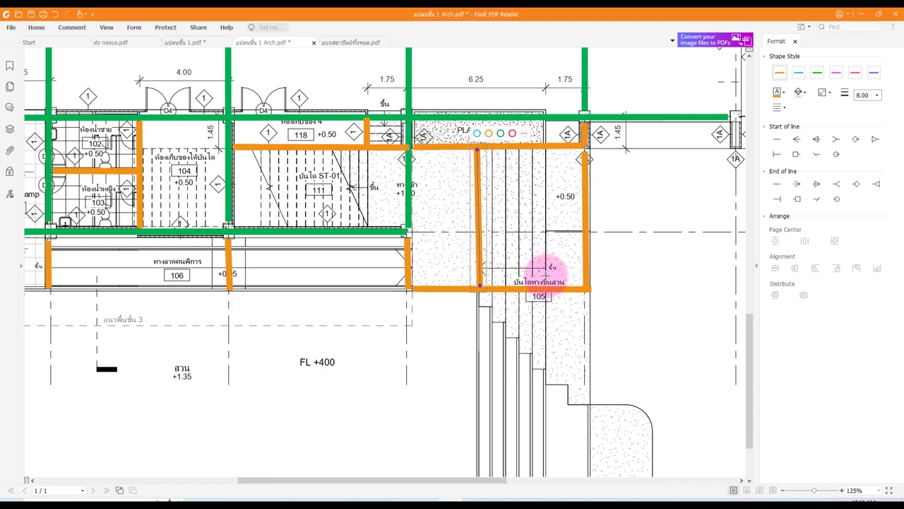
{"action": "left_click_drag", "start_coordinate": [544, 286], "coordinate": [546, 147]}
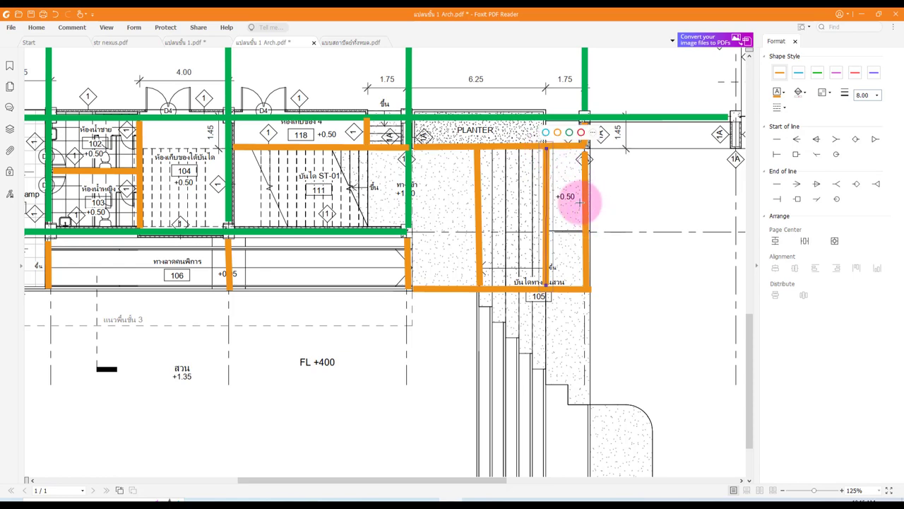
{"action": "scroll", "coordinate": [662, 252], "scroll_direction": "down", "scroll_amount": 3}
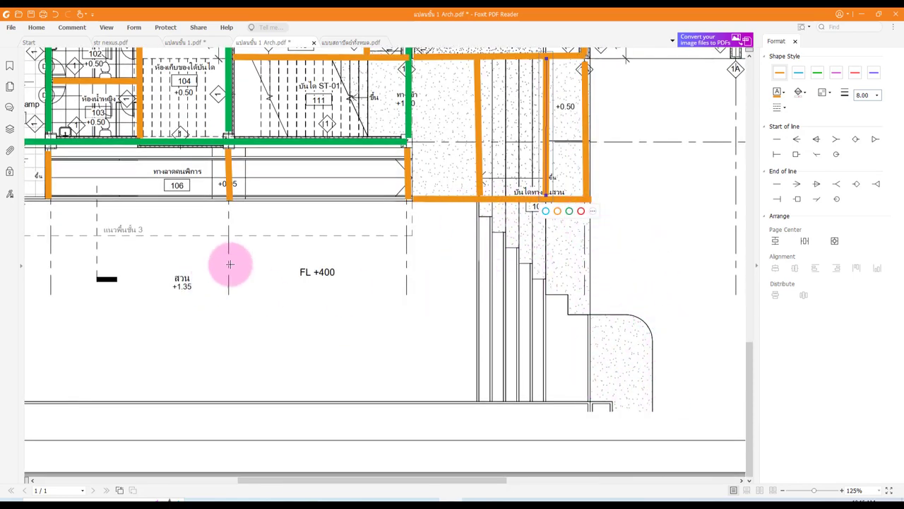
{"action": "scroll", "coordinate": [455, 282], "scroll_direction": "up", "scroll_amount": 3}
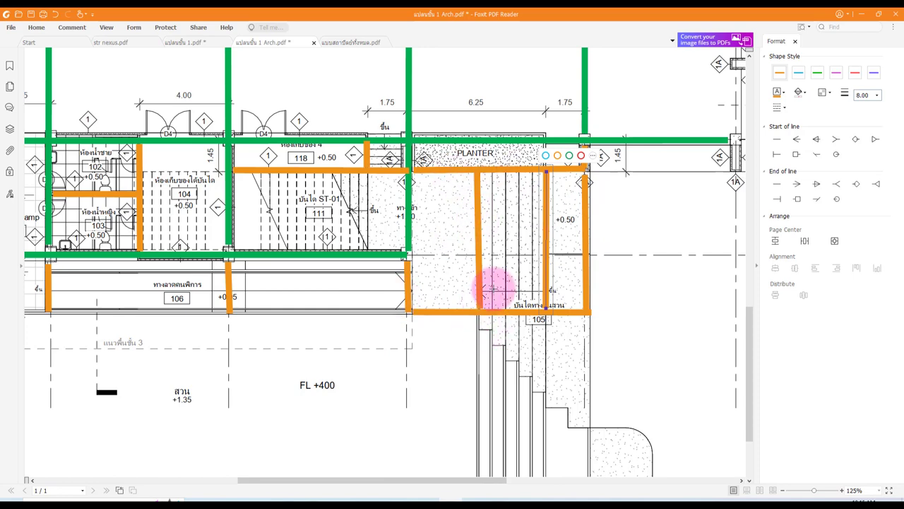
{"action": "scroll", "coordinate": [493, 288], "scroll_direction": "down", "scroll_amount": 2}
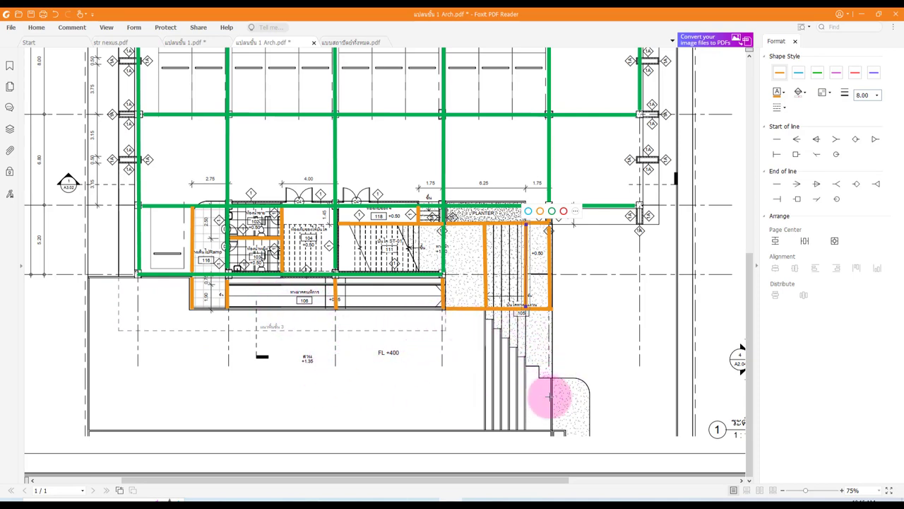
{"action": "scroll", "coordinate": [512, 325], "scroll_direction": "up", "scroll_amount": 3, "text": "ctrl"}
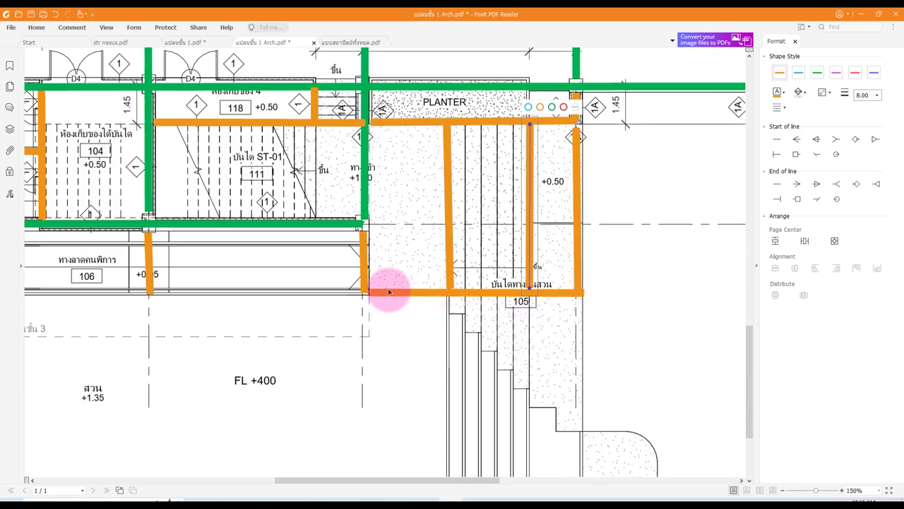
{"action": "scroll", "coordinate": [435, 345], "scroll_direction": "down", "scroll_amount": 2, "text": "ctrl"}
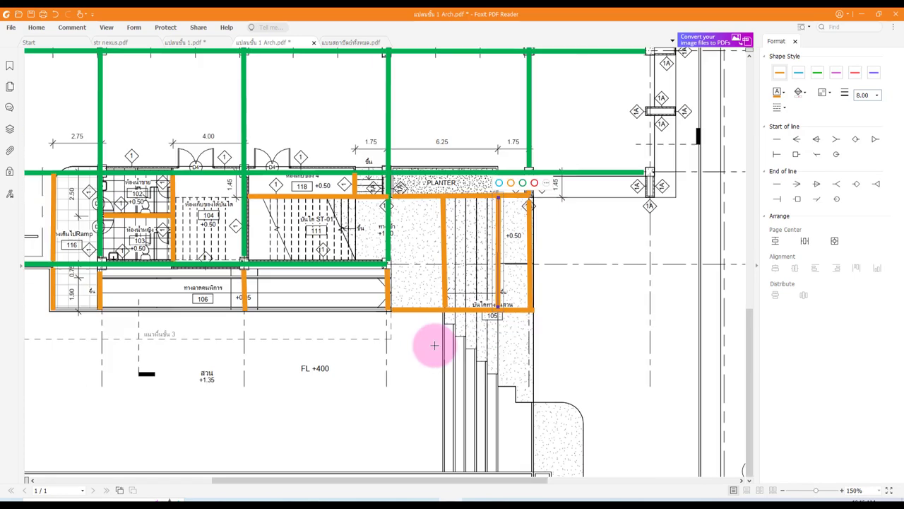
{"action": "left_click_drag", "start_coordinate": [353, 480], "coordinate": [318, 481]}
{"action": "scroll", "coordinate": [114, 311], "scroll_direction": "down", "scroll_amount": 1}
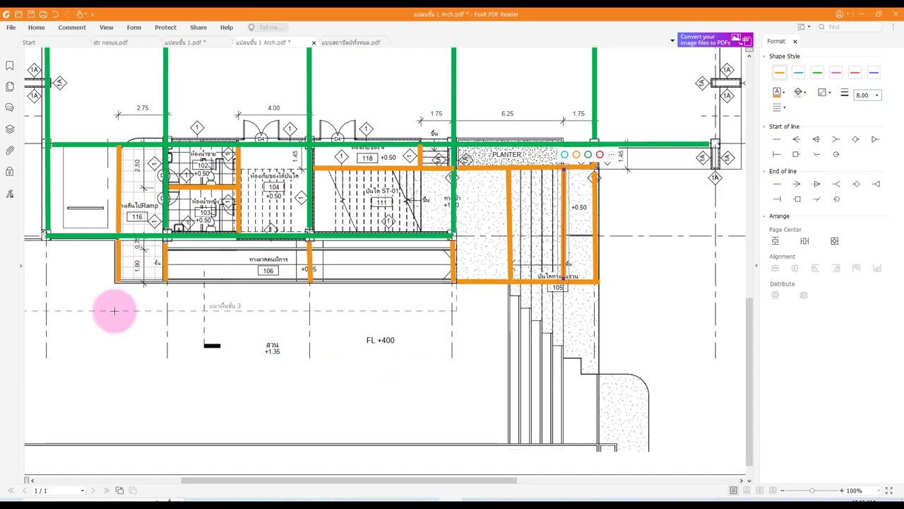
{"action": "scroll", "coordinate": [293, 333], "scroll_direction": "up", "scroll_amount": 2}
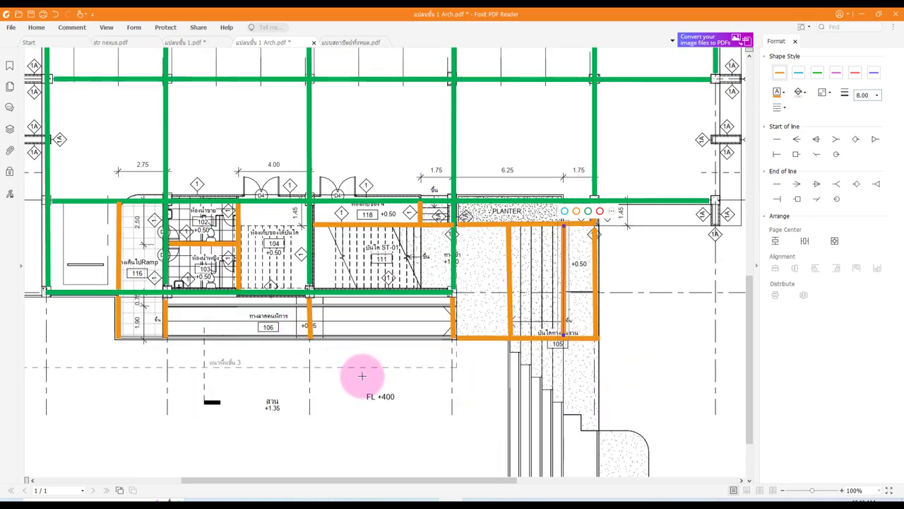
{"action": "scroll", "coordinate": [362, 376], "scroll_direction": "down", "scroll_amount": 2}
{"action": "scroll", "coordinate": [361, 376], "scroll_direction": "up", "scroll_amount": 1}
{"action": "scroll", "coordinate": [363, 378], "scroll_direction": "down", "scroll_amount": 1}
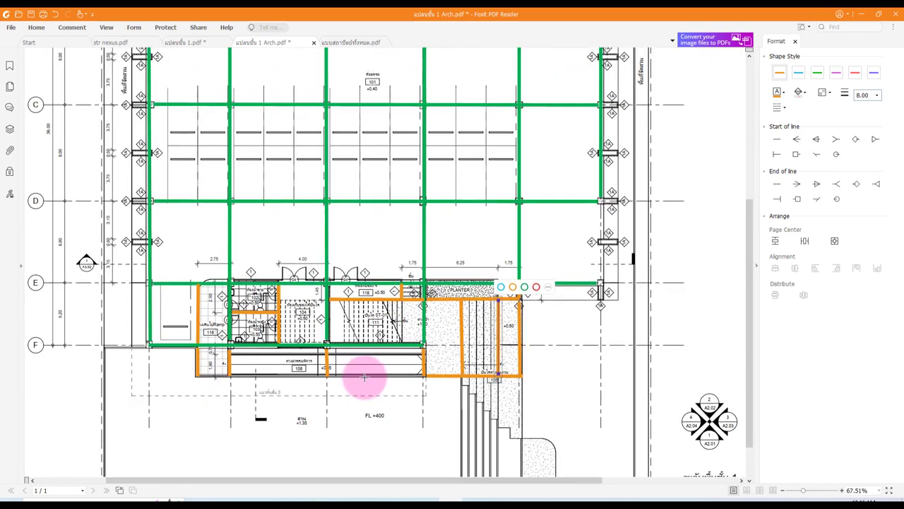
{"action": "scroll", "coordinate": [364, 375], "scroll_direction": "up", "scroll_amount": 3}
{"action": "scroll", "coordinate": [363, 374], "scroll_direction": "up", "scroll_amount": 2}
{"action": "scroll", "coordinate": [366, 370], "scroll_direction": "down", "scroll_amount": 1}
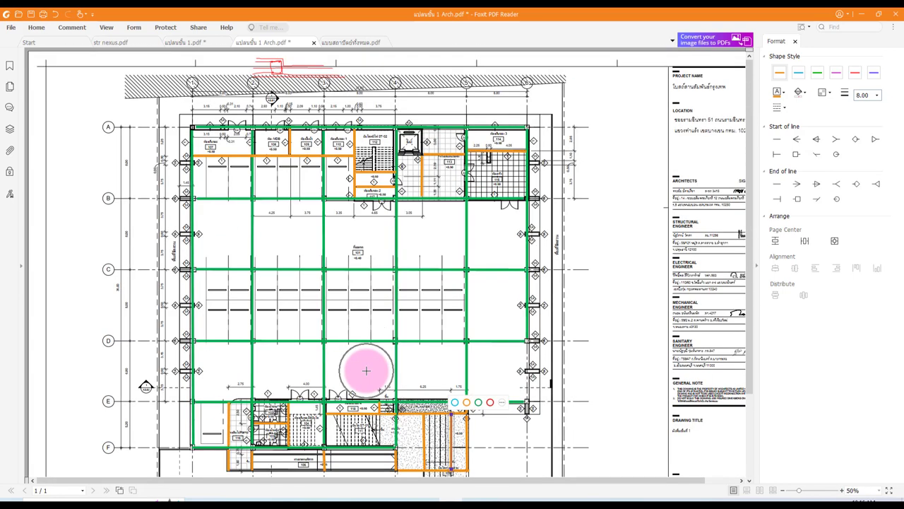
{"action": "scroll", "coordinate": [365, 366], "scroll_direction": "down", "scroll_amount": 1}
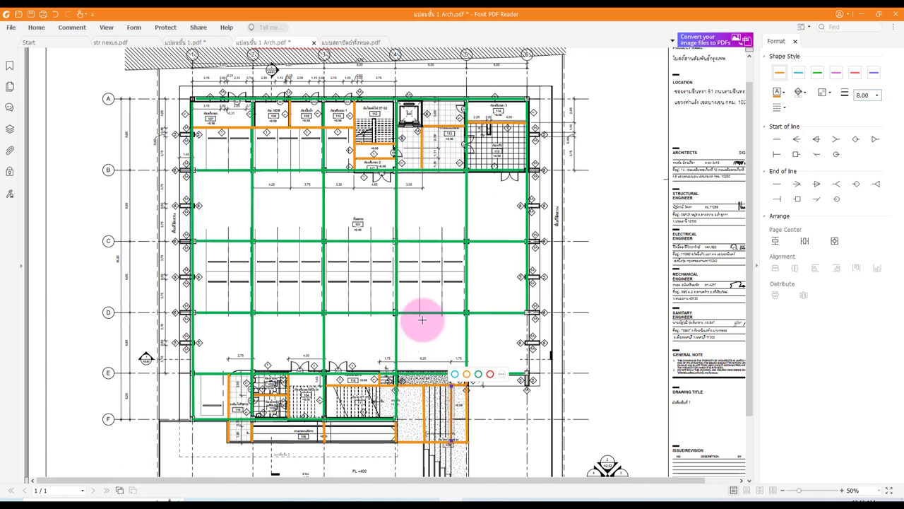